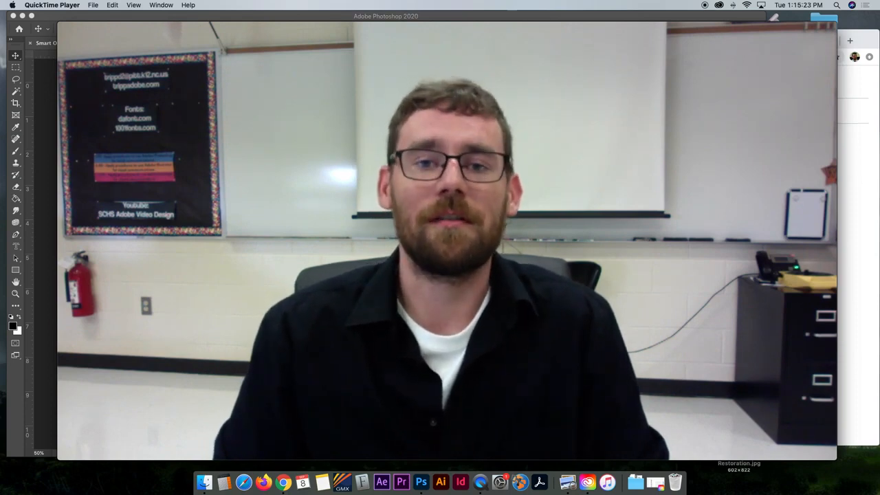
# - Switch to Photoshop with the Smart Objects & Filters worksheet and enlarge its window across the screen
pyautogui.moveTo(836, 23); pyautogui.dragTo(377, 244)
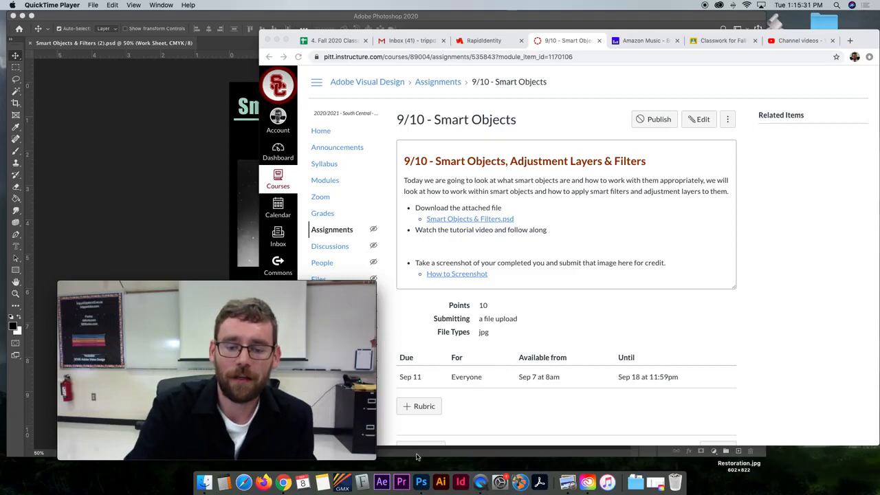
pyautogui.click(421, 484)
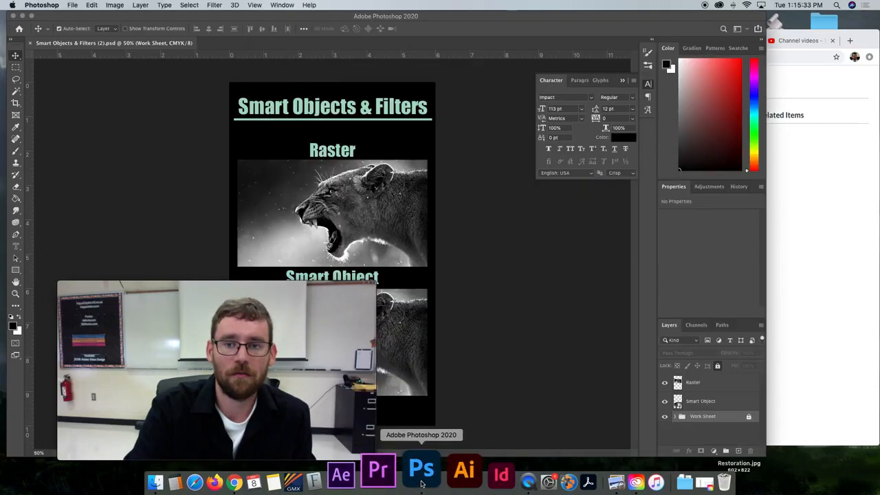
pyautogui.moveTo(439, 17); pyautogui.dragTo(569, 15)
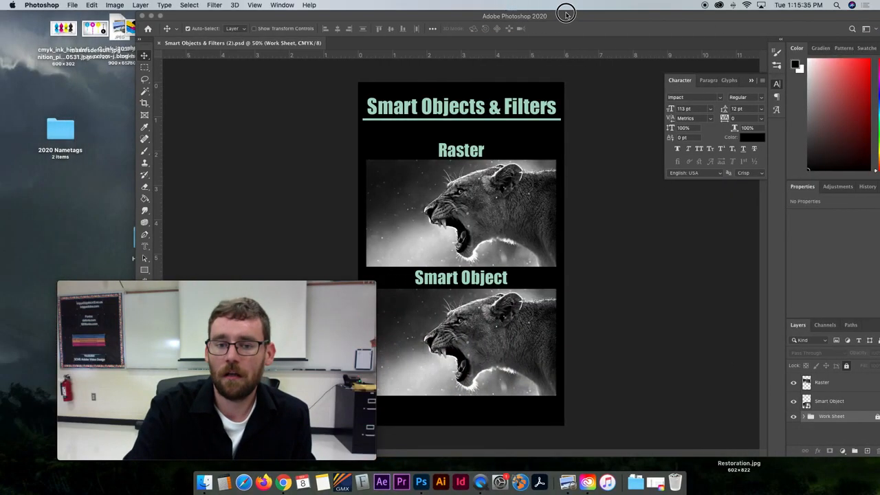
pyautogui.click(139, 203)
pyautogui.click(109, 204)
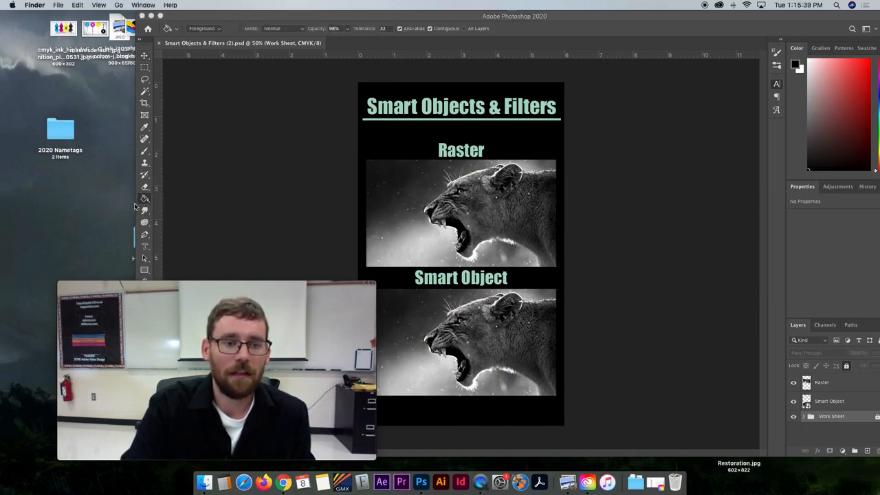
pyautogui.moveTo(135, 205); pyautogui.dragTo(7, 194)
pyautogui.moveTo(582, 22); pyautogui.dragTo(562, 16)
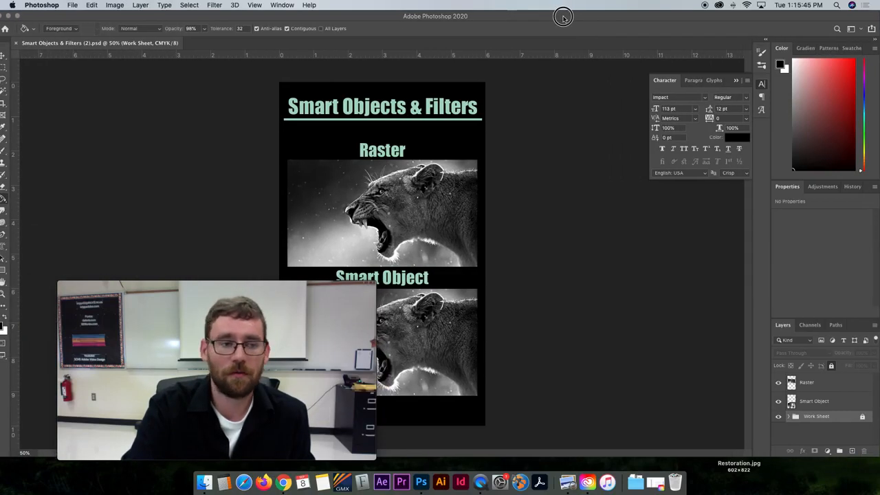
pyautogui.click(16, 14)
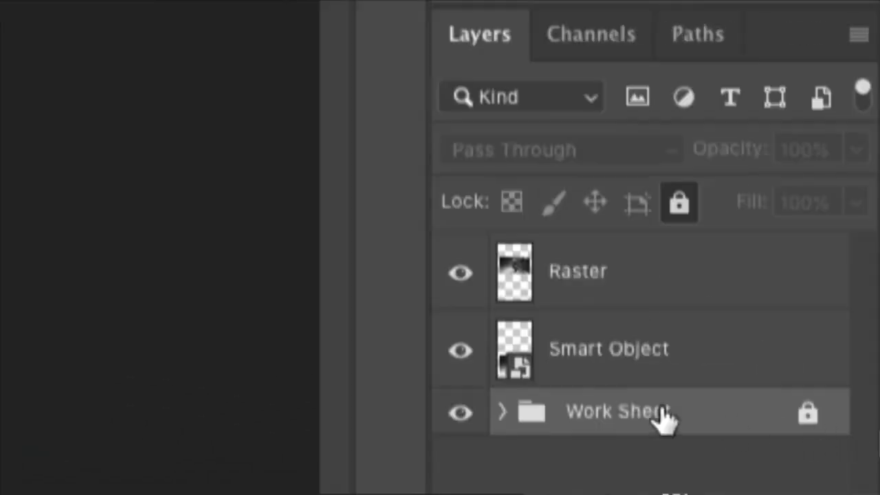
# - Look through the layers inside the Work Sheet group, collapse the group again, and select the Raster layer
pyautogui.click(501, 413)
pyautogui.scroll(-5, 632, 373)
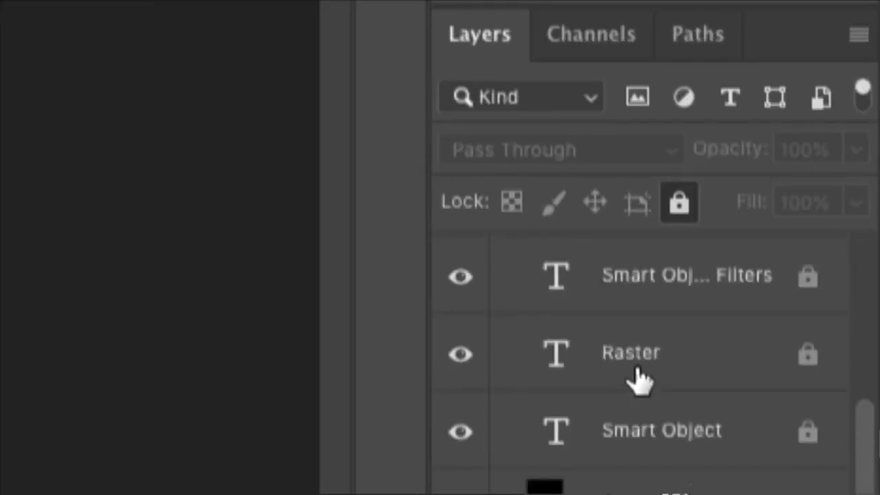
pyautogui.scroll(3, 633, 376)
pyautogui.click(503, 299)
pyautogui.click(593, 358)
pyautogui.click(592, 286)
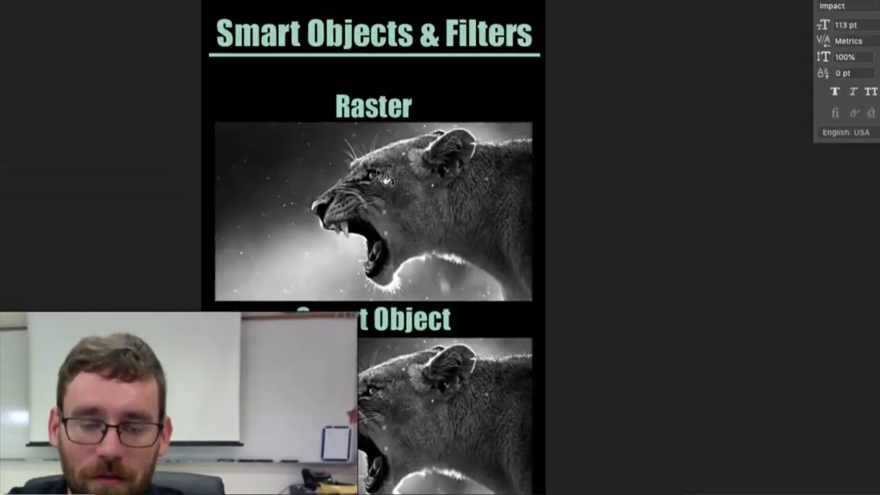
# - Examine the individual pixels of the lioness picture on the Raster layer at close range
pyautogui.scroll(10, 382, 178)
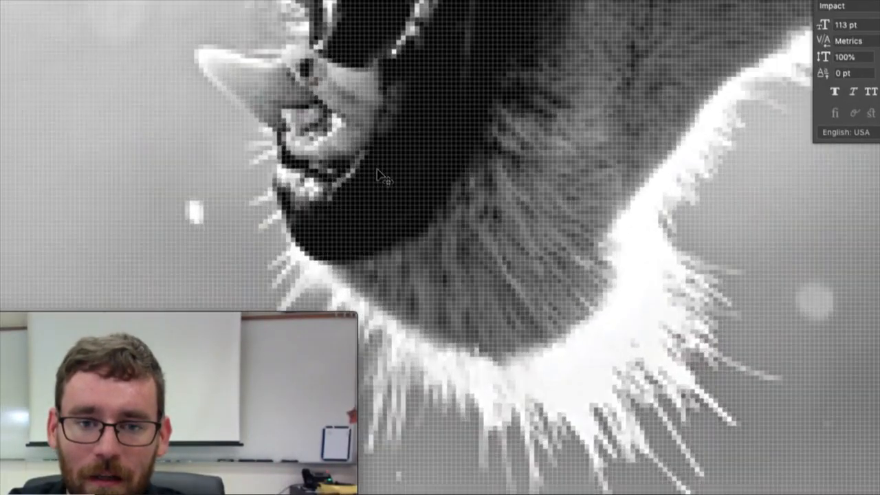
pyautogui.scroll(6, 382, 178)
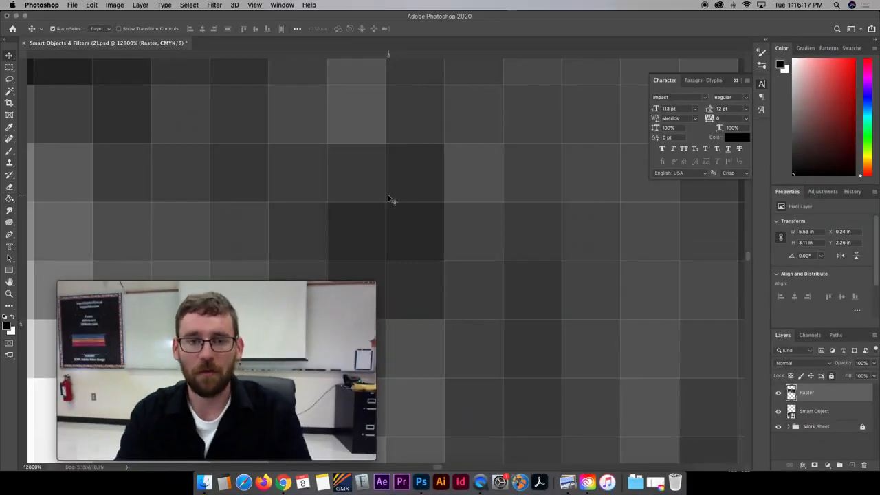
pyautogui.scroll(-2, 392, 171)
pyautogui.hscroll(-1, 392, 171)
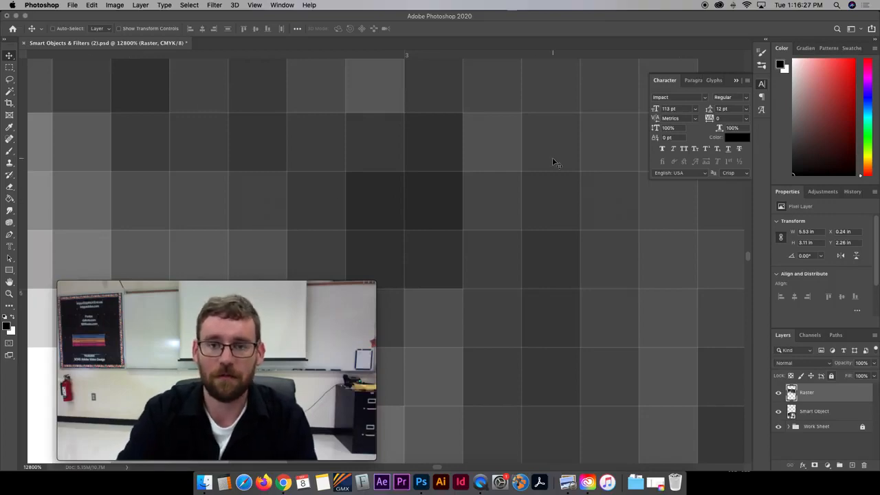
pyautogui.scroll(-8, 555, 163)
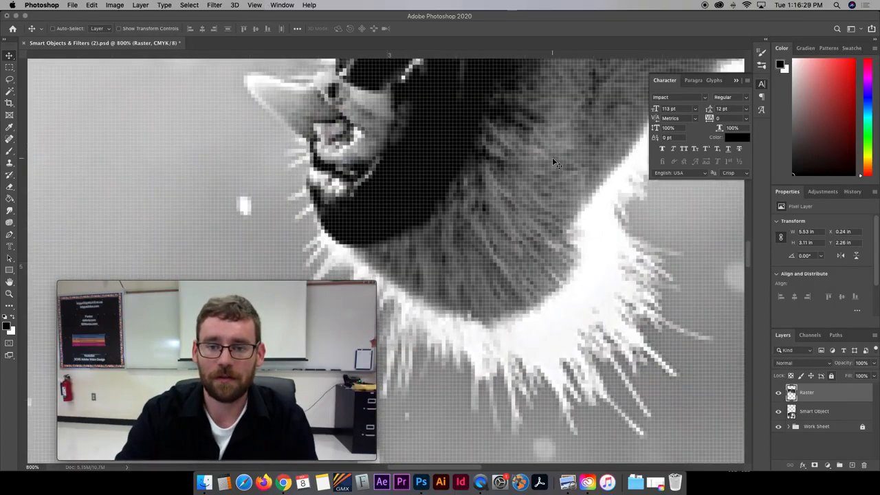
pyautogui.scroll(-5, 555, 164)
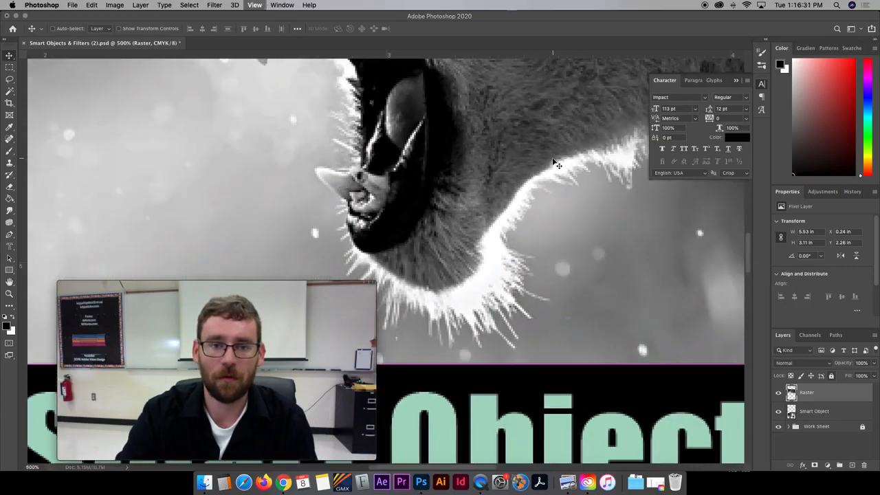
pyautogui.scroll(-3, 554, 163)
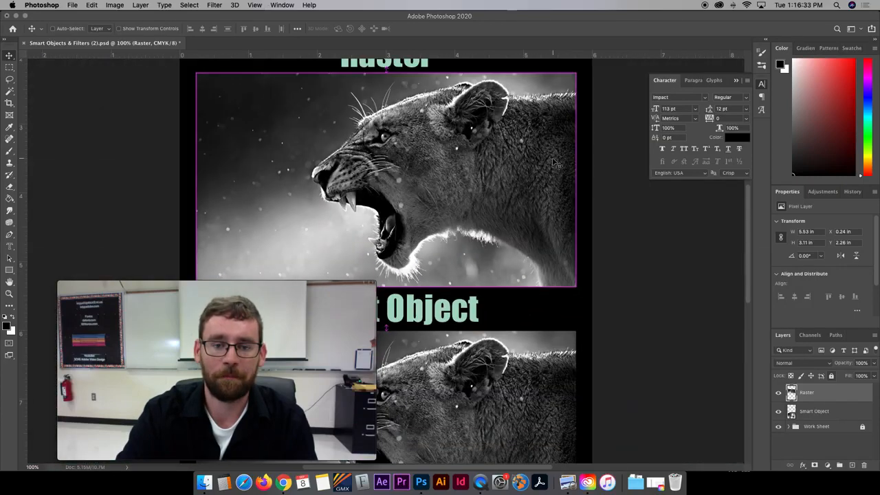
pyautogui.press('super+equal')
pyautogui.press('super+equal')
pyautogui.press('super+equal')
pyautogui.press('super+equal')
pyautogui.press('super+equal')
pyautogui.press('super+equal')
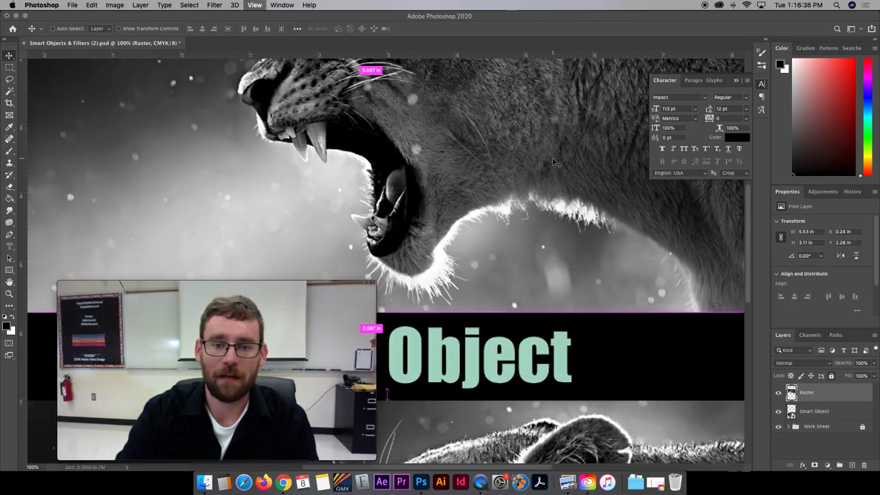
pyautogui.press('super+equal')
pyautogui.press('super+equal')
pyautogui.press('super+equal')
pyautogui.press('super+equal')
pyautogui.press('super+equal')
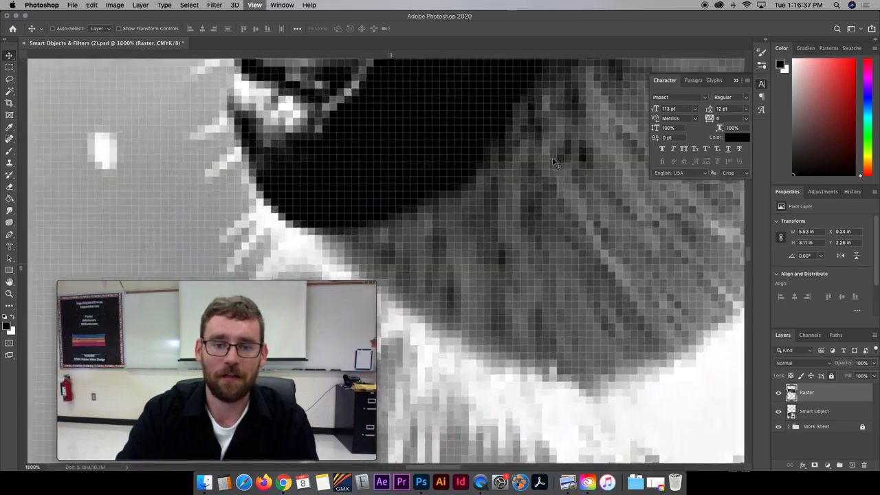
pyautogui.press('super+minus')
pyautogui.press('super+minus')
pyautogui.press('super+minus')
pyautogui.press('super+minus')
pyautogui.press('super+minus')
pyautogui.press('super+minus')
pyautogui.press('super+minus')
pyautogui.press('super+minus')
pyautogui.press('super+minus')
pyautogui.press('super+minus')
pyautogui.press('super+minus')
pyautogui.press('super+minus')
pyautogui.press('super+minus')
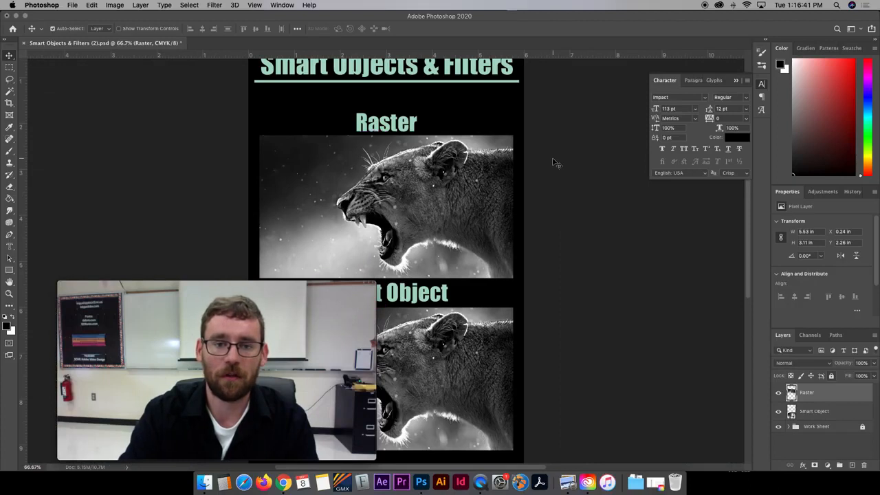
# - Nudge the Raster picture slightly upward and examine the pixels of the Smart Object picture for comparison
pyautogui.moveTo(364, 191); pyautogui.dragTo(363, 186)
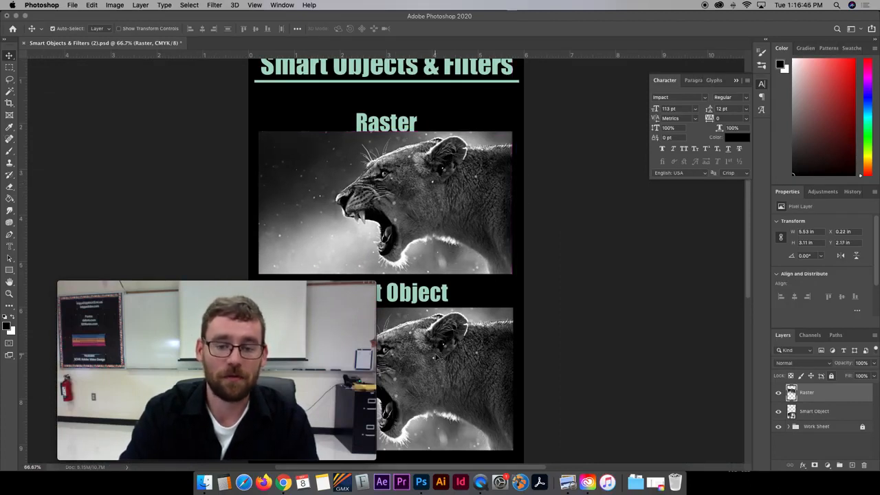
pyautogui.scroll(-5, 445, 329)
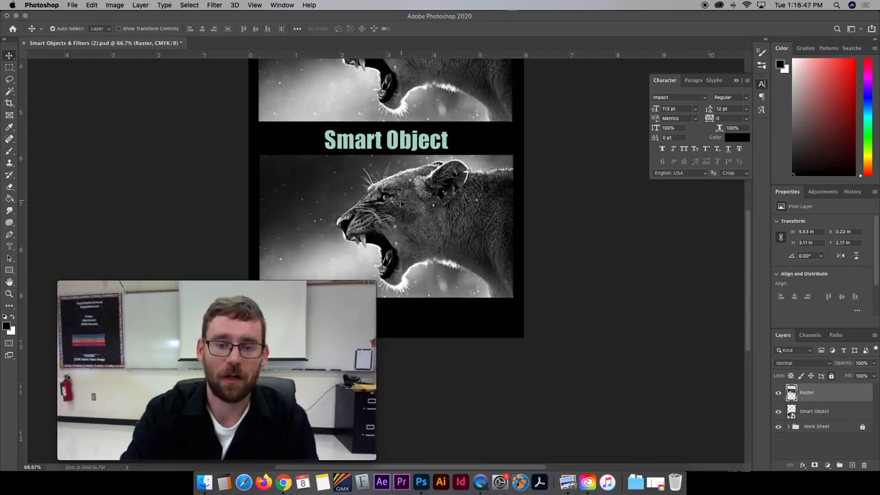
pyautogui.scroll(5, 430, 300)
pyautogui.scroll(-5, 429, 304)
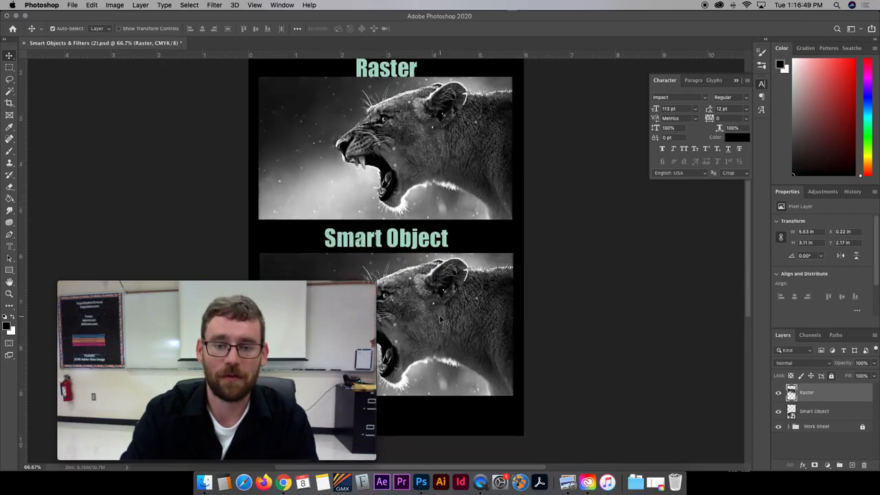
pyautogui.press('super+equal')
pyautogui.press('super+equal')
pyautogui.press('super+equal')
pyautogui.press('super+equal')
pyautogui.press('super+equal')
pyautogui.press('super+equal')
pyautogui.press('super+equal')
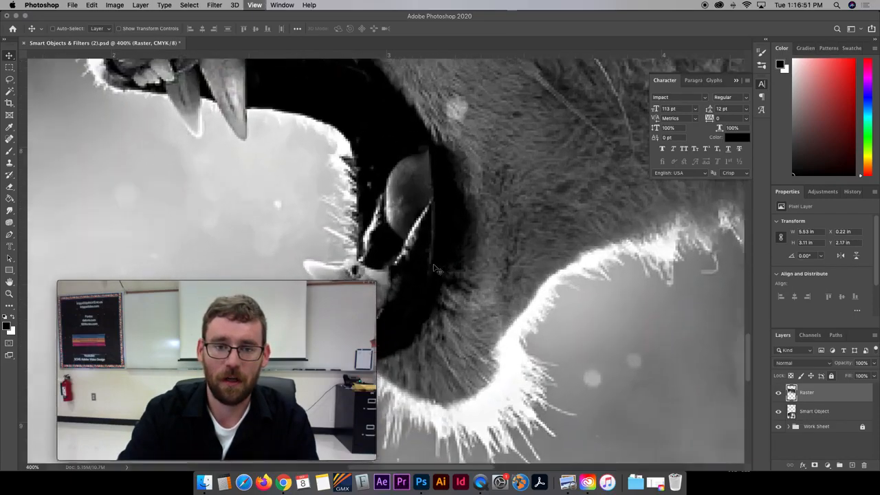
pyautogui.press('super+minus')
pyautogui.press('super+minus')
pyautogui.press('super+minus')
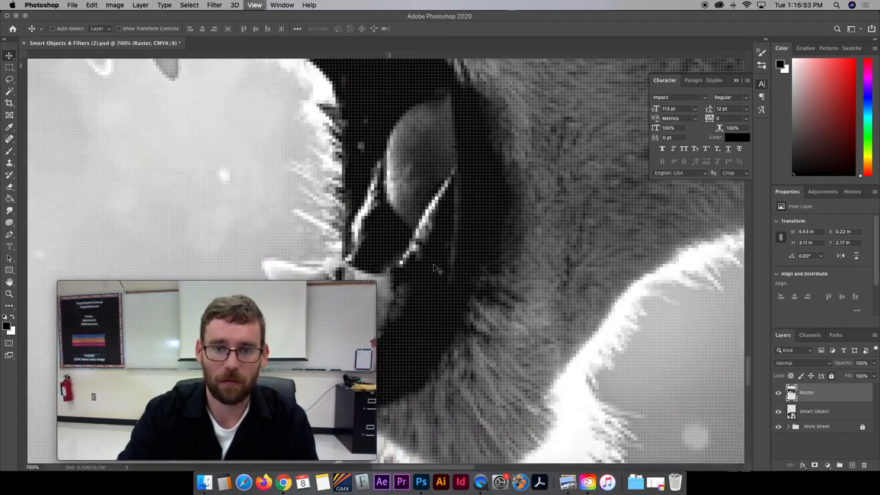
pyautogui.press('super+minus')
pyautogui.press('super+minus')
pyautogui.press('super+minus')
pyautogui.press('super+minus')
pyautogui.press('super+minus')
pyautogui.press('super+minus')
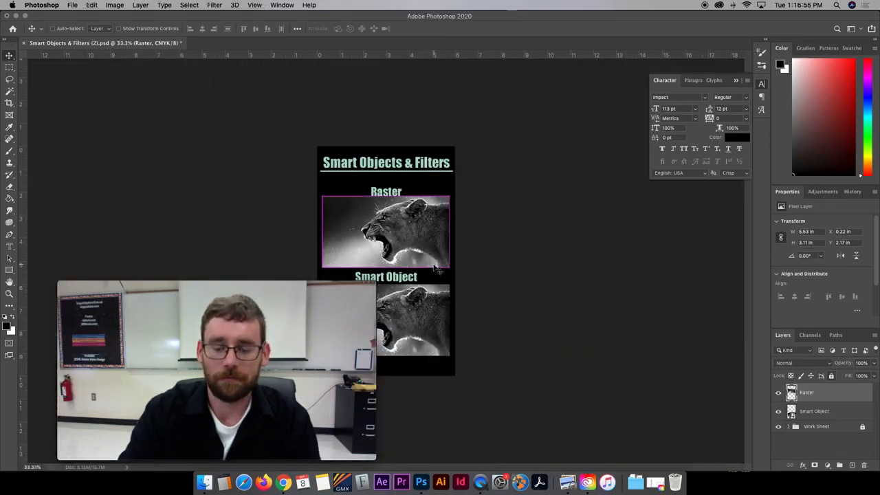
pyautogui.press('super+0')
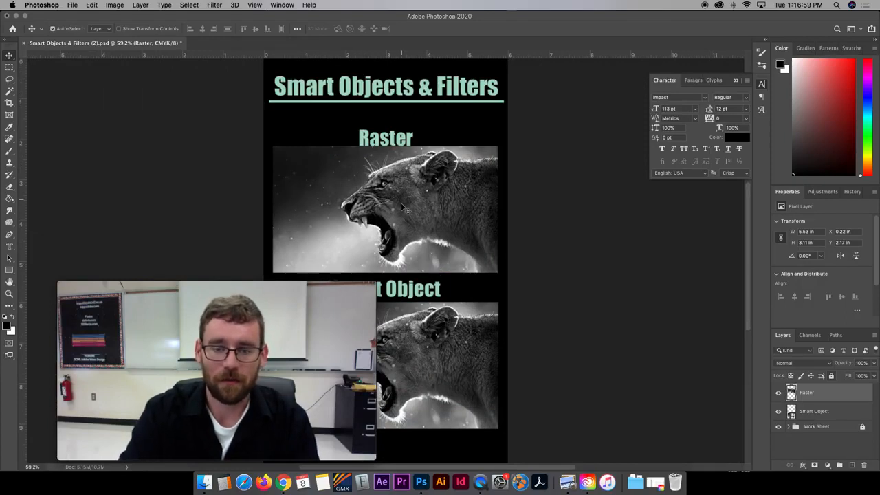
# - Shrink the Raster picture with Free Transform to about 0.4 by 0.23 inches
pyautogui.press('super+t')
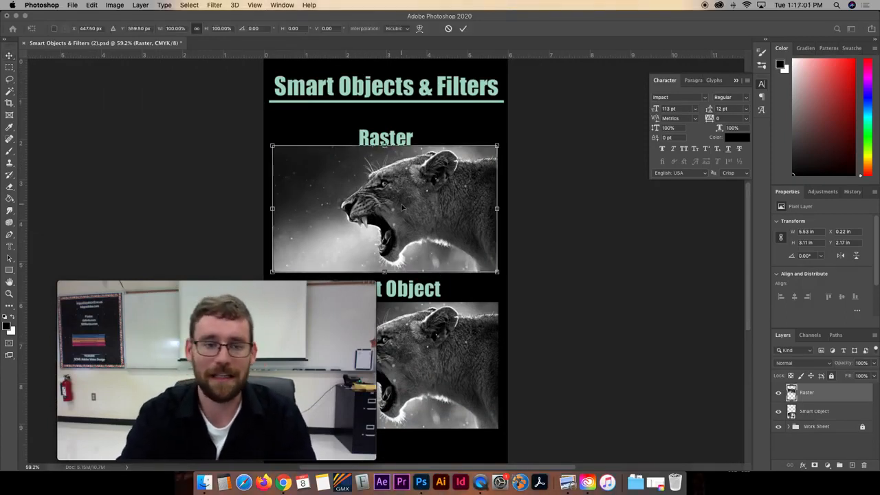
pyautogui.click(92, 5)
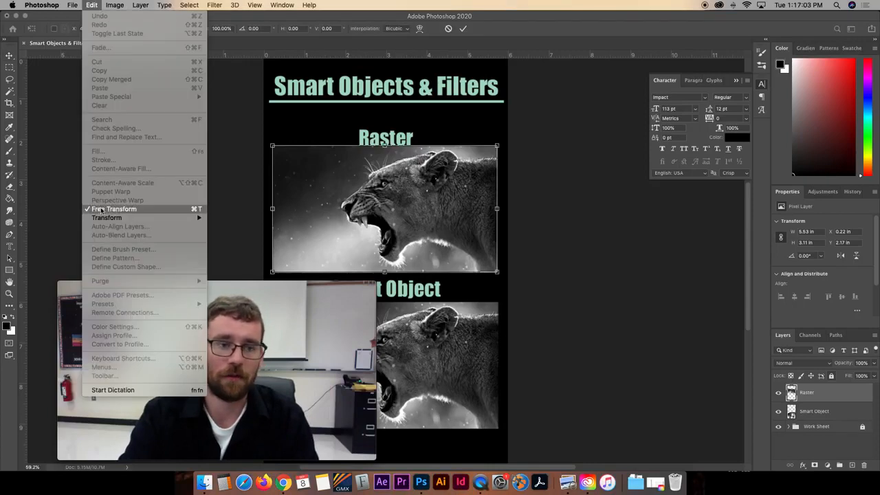
pyautogui.click(463, 192)
pyautogui.moveTo(497, 145); pyautogui.dragTo(297, 244)
pyautogui.scroll(-2, 319, 256)
pyautogui.press('Return')
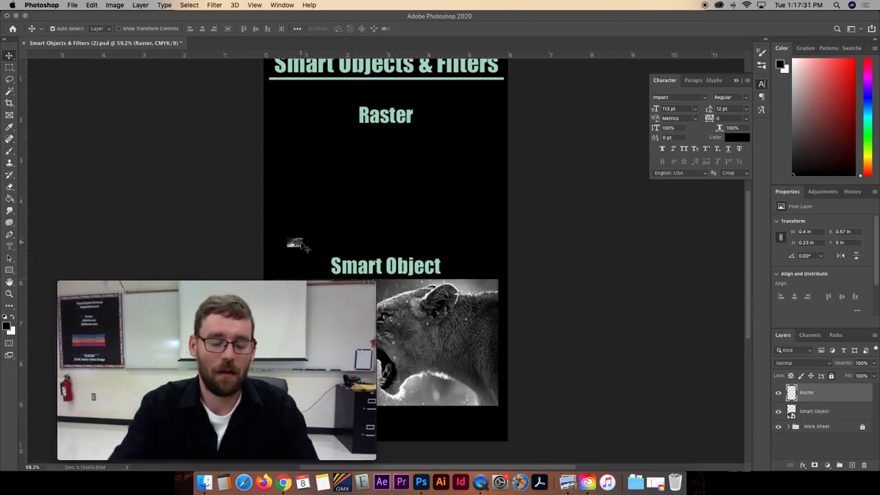
# - Inspect the shrunken Raster picture's pixels, and scale it back up with Free Transform to about 5.01 by 2.84 inches
pyautogui.press('z')
pyautogui.moveTo(301, 246); pyautogui.dragTo(390, 236)
pyautogui.moveTo(334, 186); pyautogui.dragTo(352, 181)
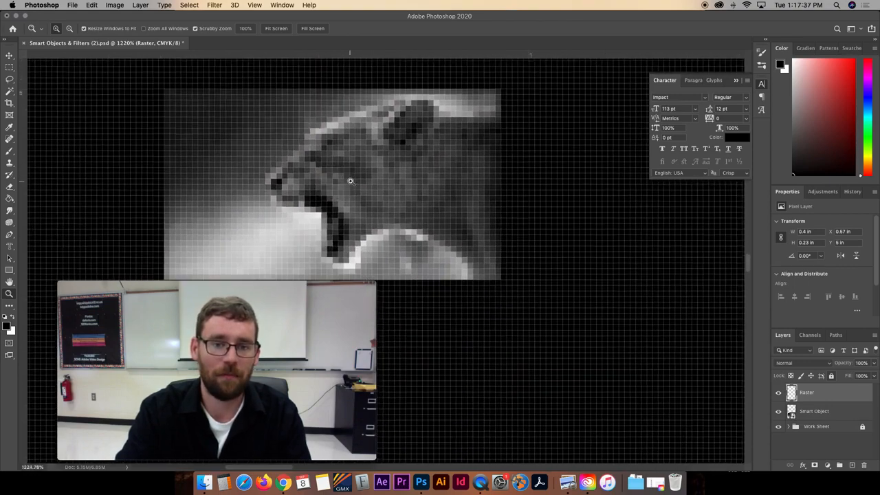
pyautogui.press('super+0')
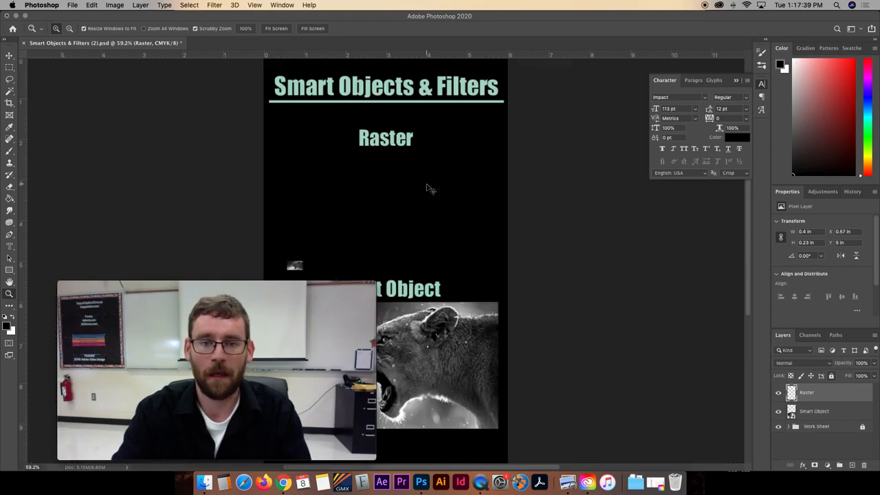
pyautogui.press('super+t')
pyautogui.moveTo(303, 256); pyautogui.dragTo(505, 180)
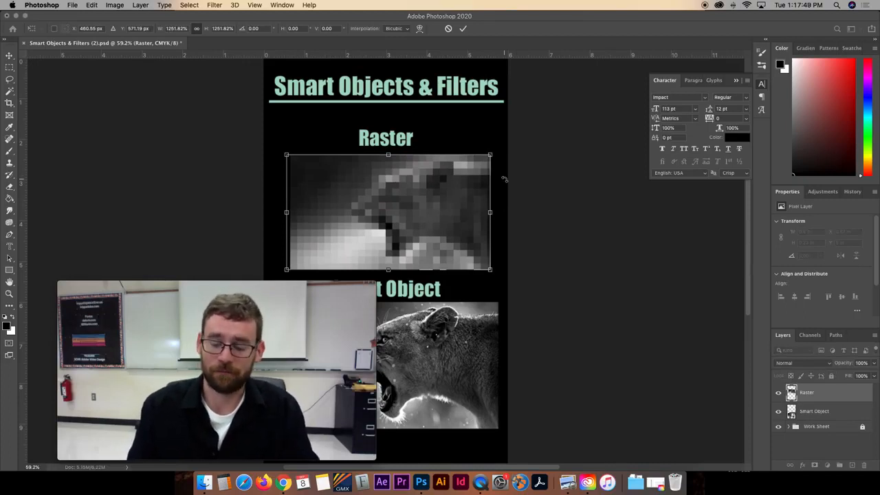
pyautogui.press('Return')
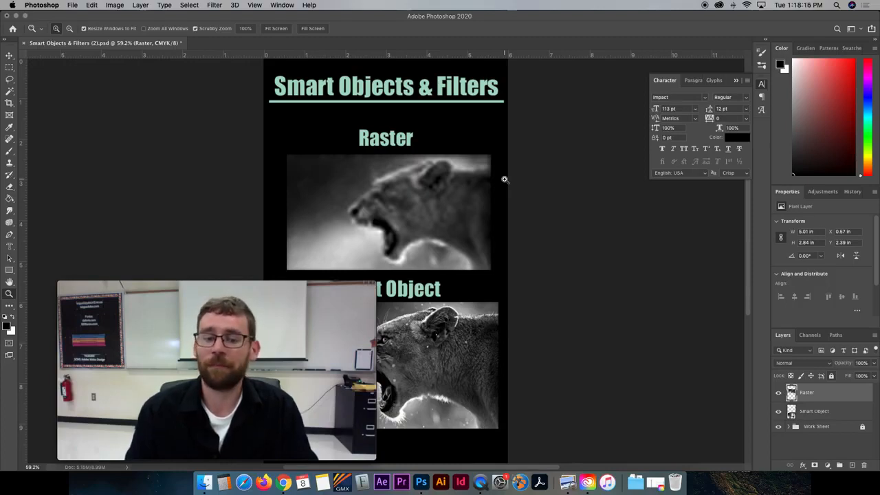
# - Resize the Smart Object picture with two Free Transforms, finishing at about 5.45 by 3.07 inches
pyautogui.click(830, 413)
pyautogui.scroll(-5, 422, 221)
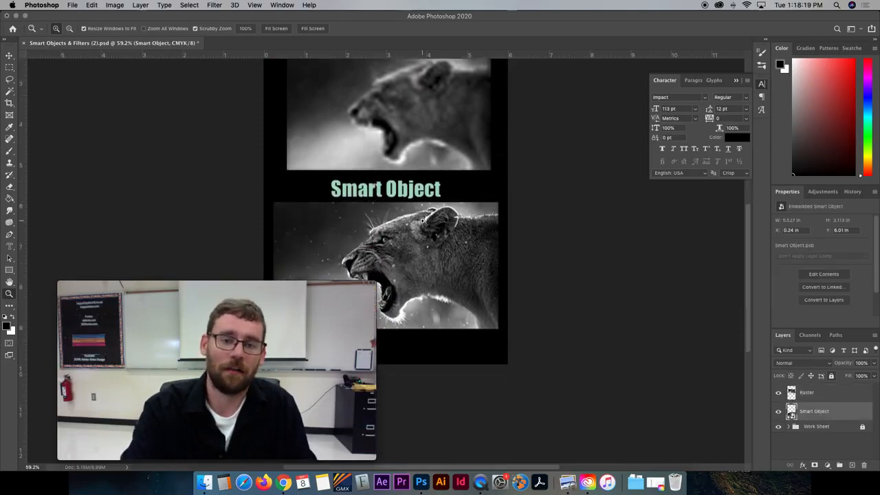
pyautogui.hotkey('ctrl', 't')
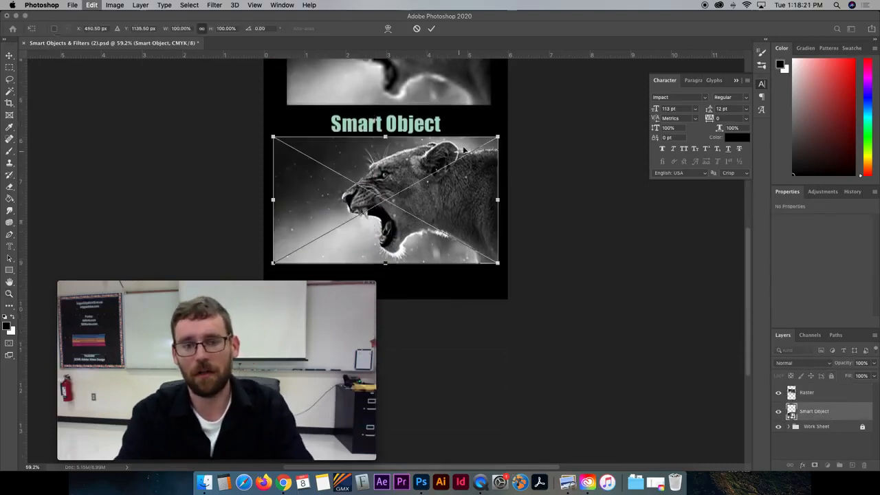
pyautogui.moveTo(498, 138); pyautogui.dragTo(586, 115)
pyautogui.press('Return')
pyautogui.press('z')
pyautogui.hotkey('ctrl', 't')
pyautogui.press('Return')
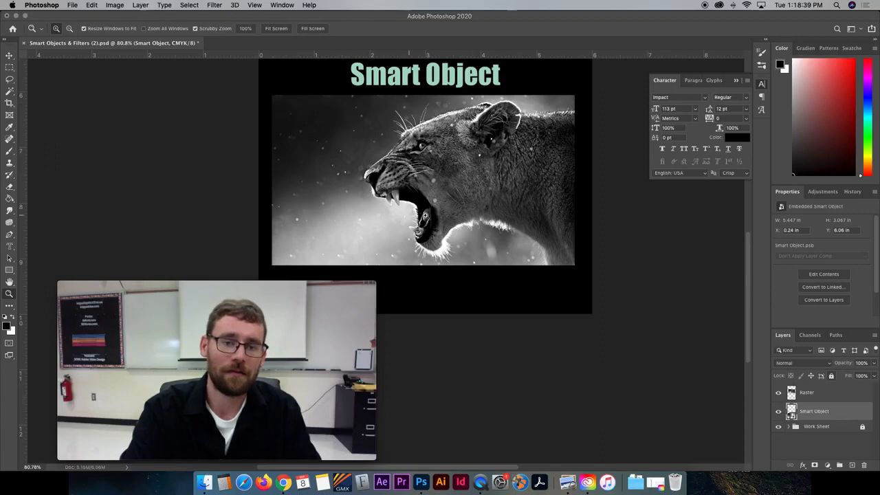
pyautogui.scroll(4, 394, 197)
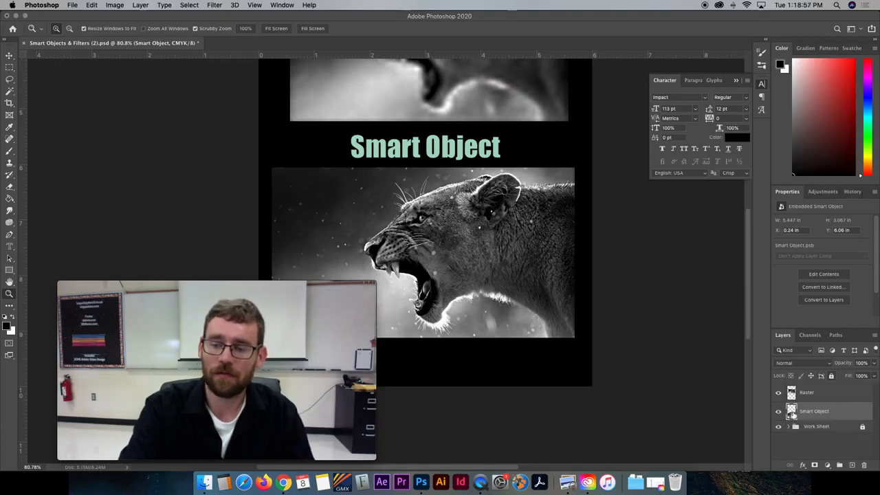
# - Open the Smart Object layer's contents, paint black textured brush strokes across the lioness, and save and close the embedded file
pyautogui.doubleClick(791, 412)
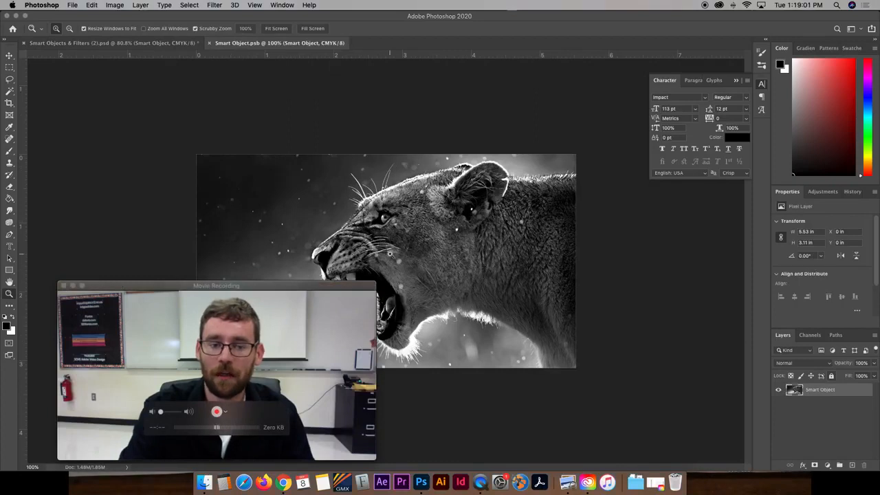
pyautogui.moveTo(275, 286); pyautogui.dragTo(236, 287)
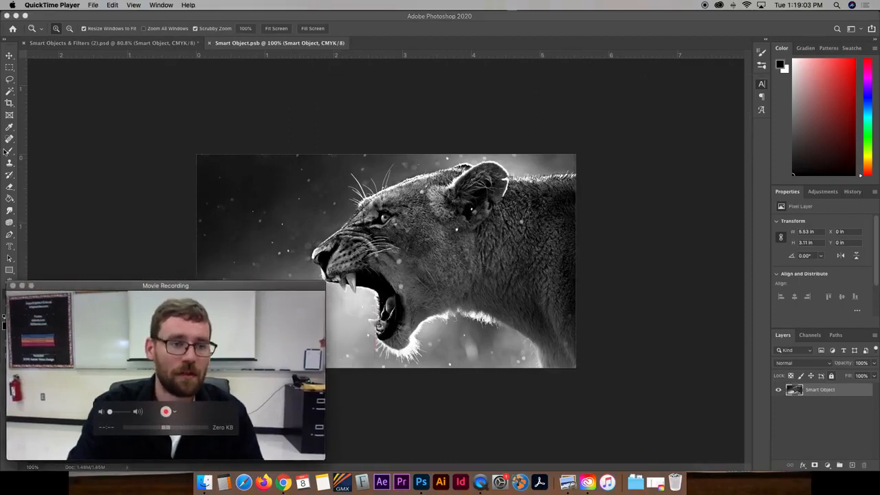
pyautogui.click(185, 162)
pyautogui.rightClick(11, 151)
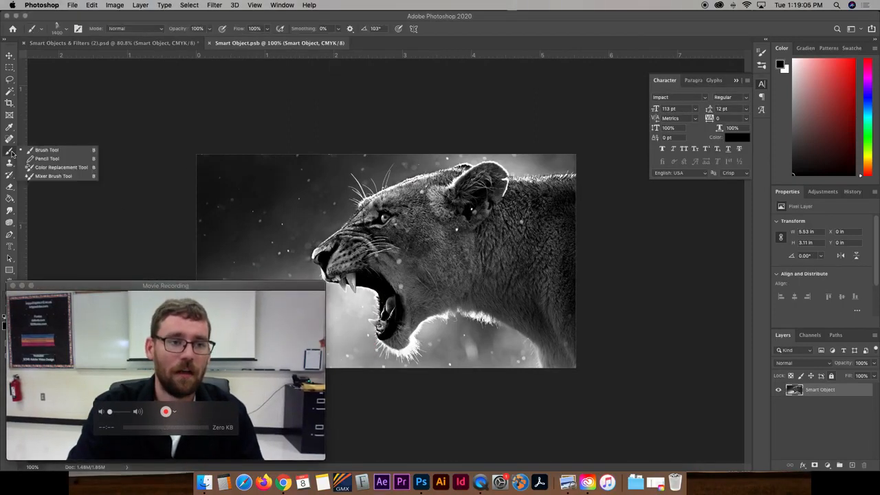
pyautogui.click(28, 147)
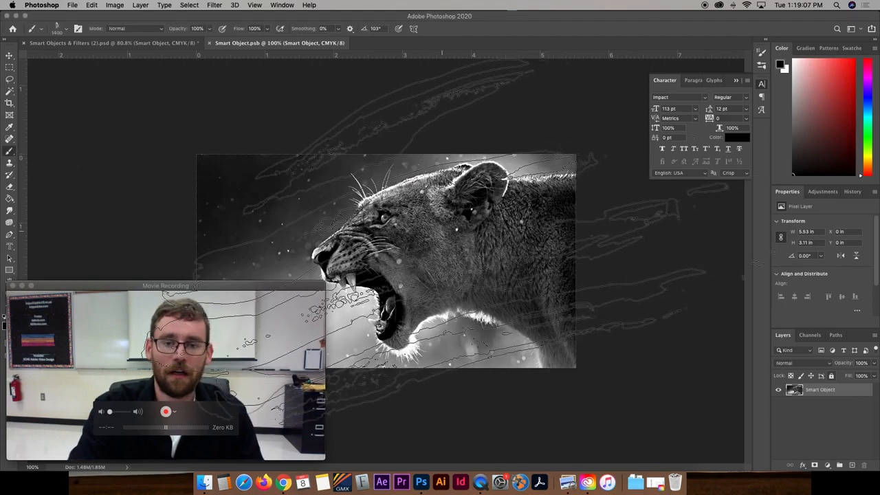
pyautogui.click(468, 240)
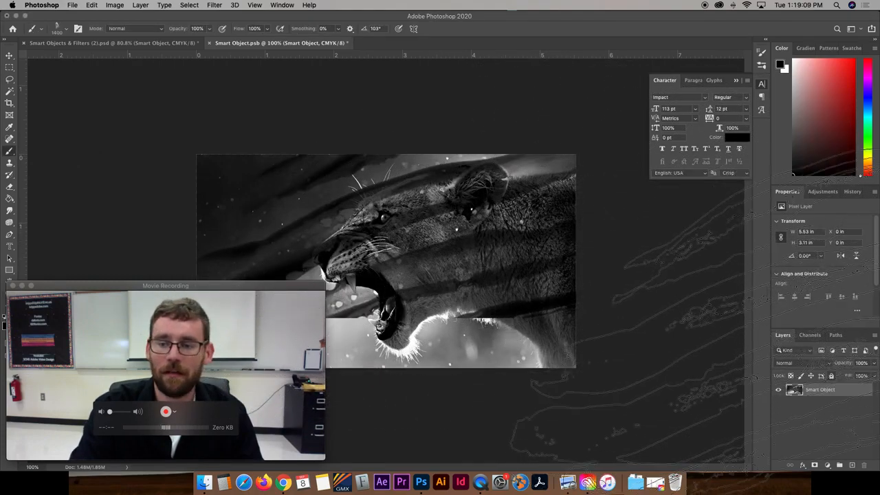
pyautogui.click(210, 44)
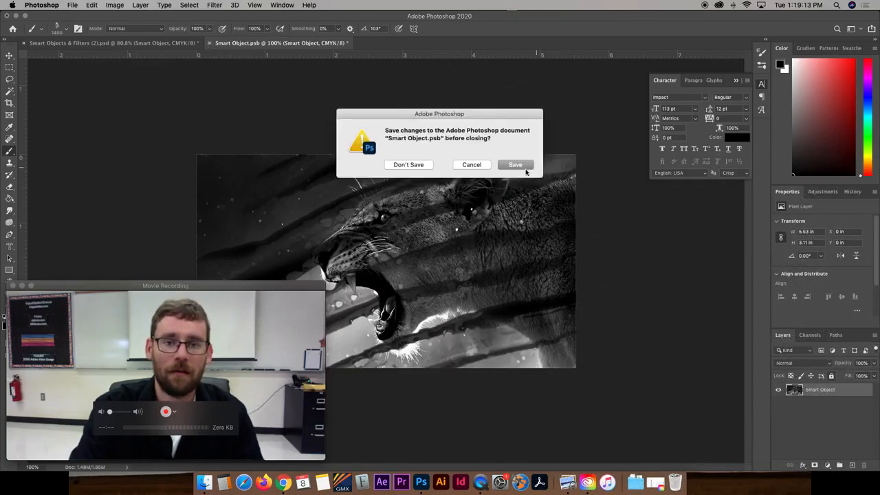
pyautogui.click(522, 168)
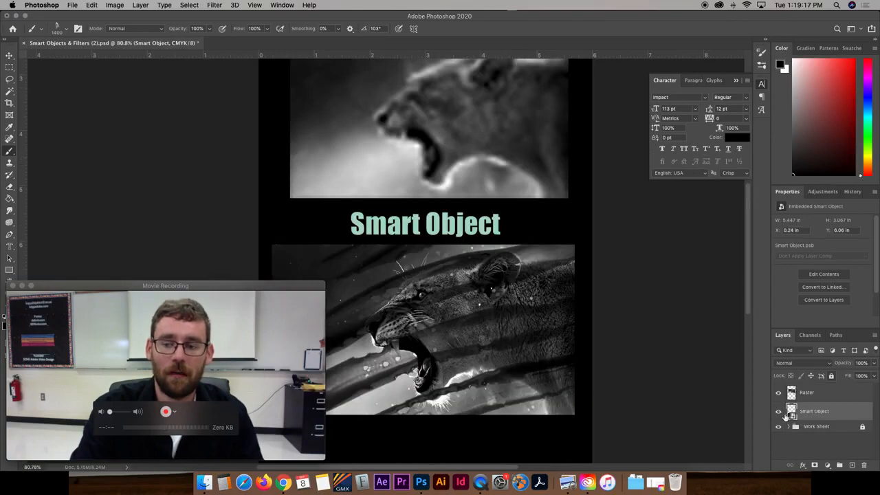
# - Reopen the Smart Object's contents, try the History Brush on the painted upper area, and close the file without saving
pyautogui.doubleClick(791, 412)
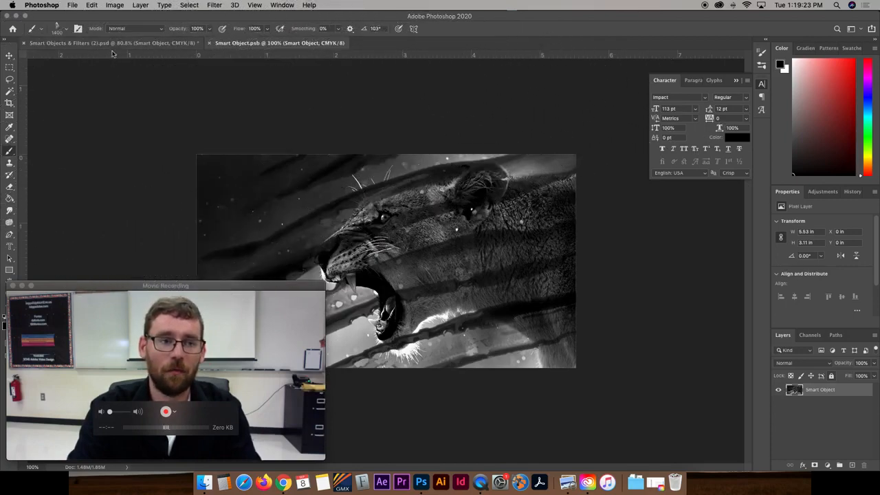
pyautogui.click(10, 175)
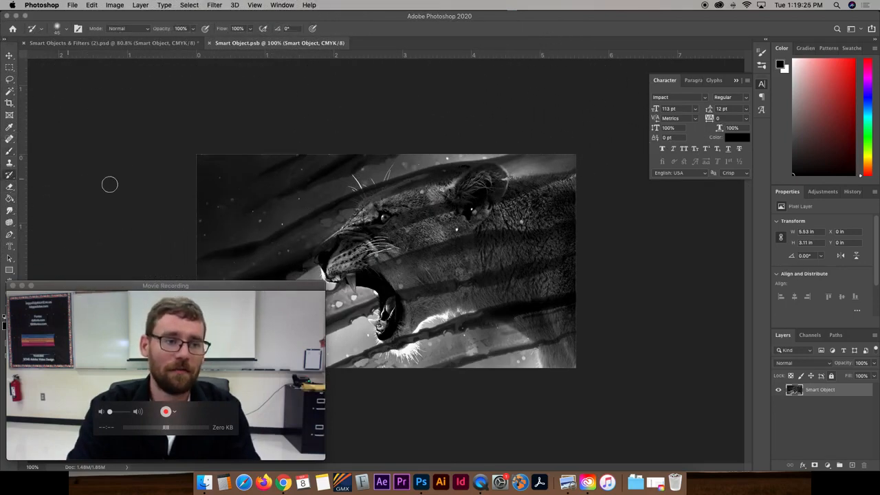
pyautogui.moveTo(253, 179)
pyautogui.mouseDown()
pyautogui.moveTo(337, 146)
pyautogui.moveTo(283, 169)
pyautogui.moveTo(325, 151)
pyautogui.moveTo(251, 167)
pyautogui.moveTo(310, 162)
pyautogui.mouseUp()
pyautogui.moveTo(318, 162)
pyautogui.mouseDown()
pyautogui.moveTo(251, 167)
pyautogui.moveTo(302, 168)
pyautogui.mouseUp()
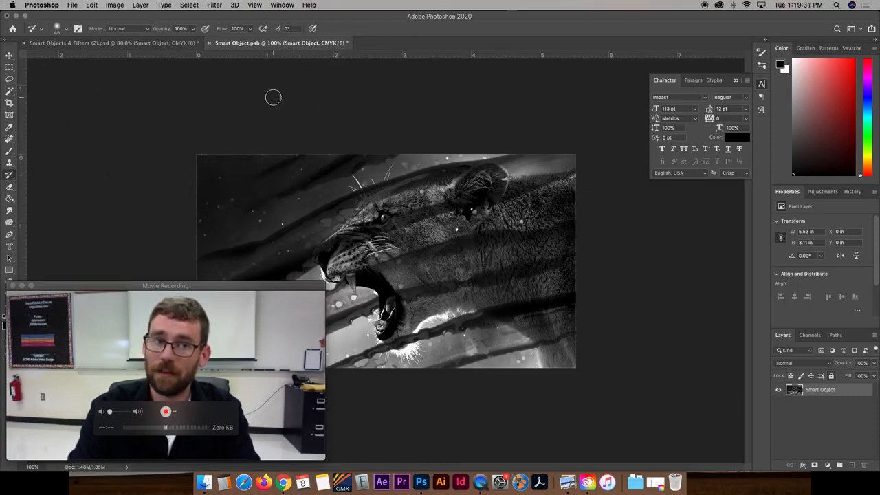
pyautogui.click(209, 43)
pyautogui.click(415, 165)
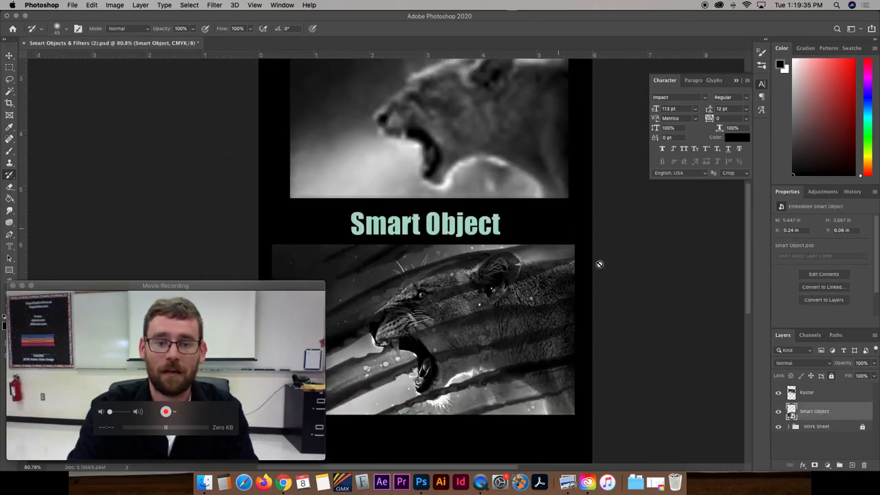
# - Undo the painted strokes and the earlier transforms until the Raster picture is back at 5.53 by 3.11 inches
pyautogui.click(9, 56)
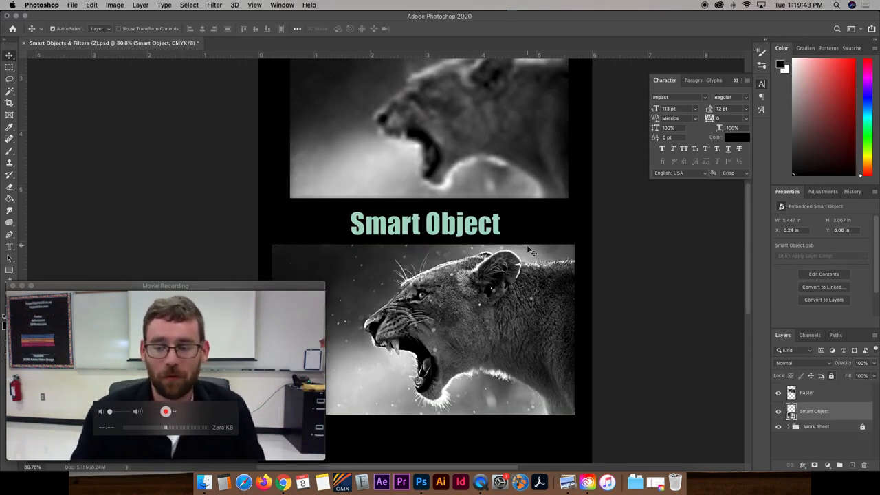
pyautogui.click(307, 328)
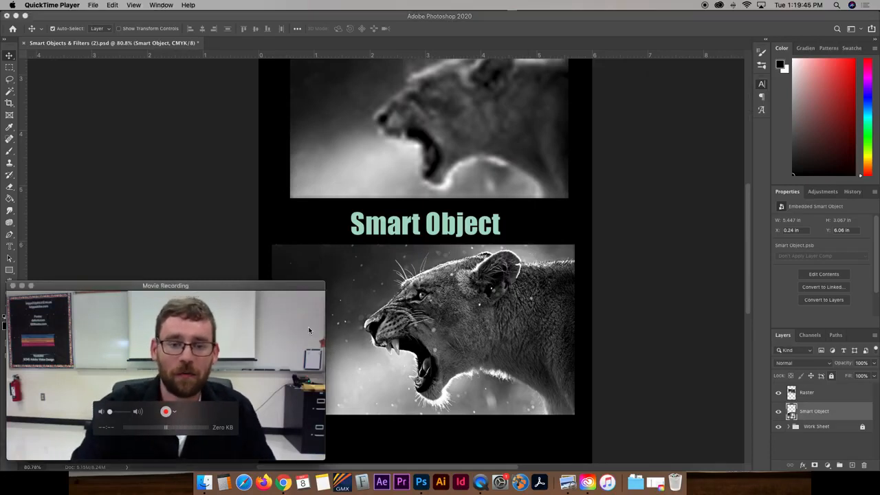
pyautogui.click(806, 398)
pyautogui.press('super+z')
pyautogui.press('super+z')
pyautogui.press('super+z')
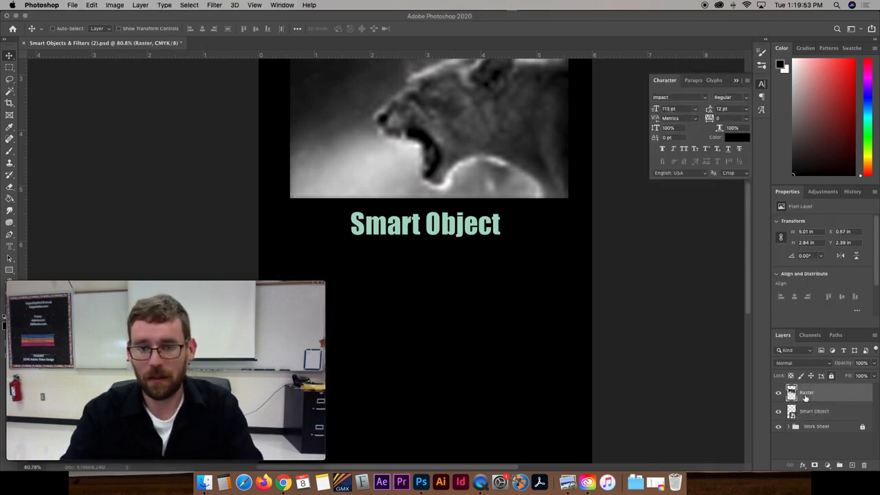
pyautogui.press('super+shift+z')
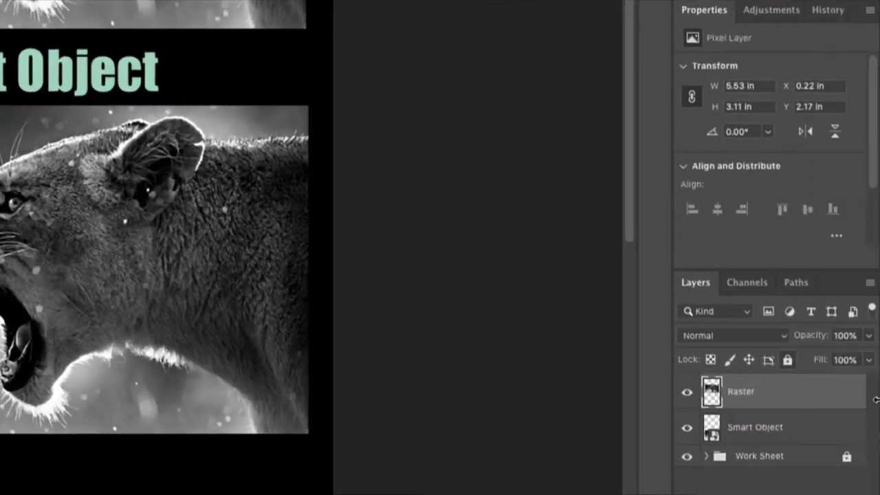
# - Convert the Raster layer to a smart object and shrink it with Free Transform to about 6.87% of its size
pyautogui.rightClick(748, 394)
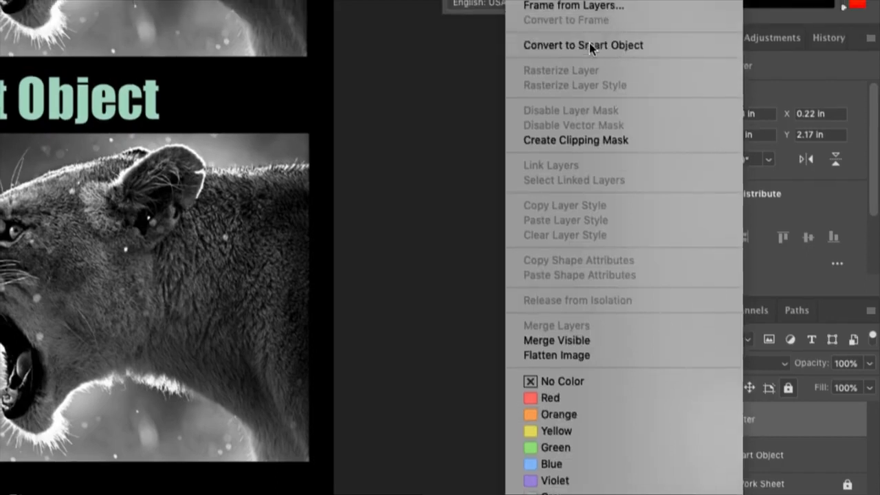
pyautogui.click(590, 45)
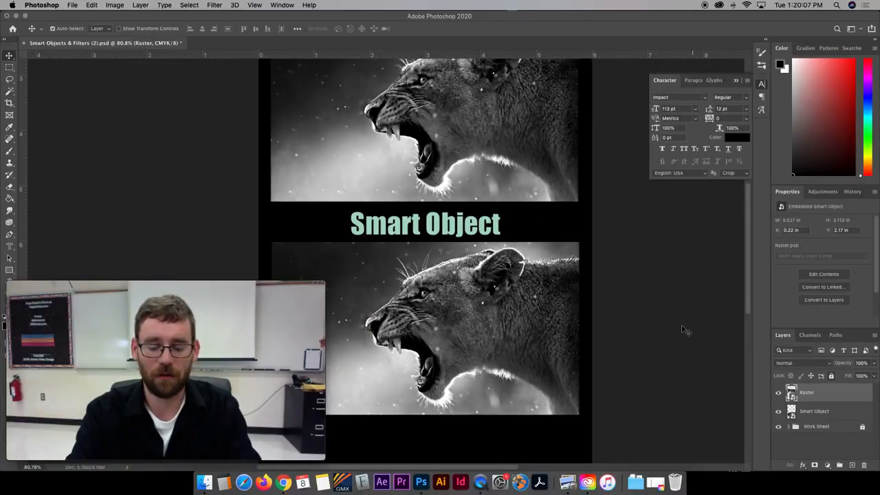
pyautogui.scroll(3, 595, 305)
pyautogui.press('super+t')
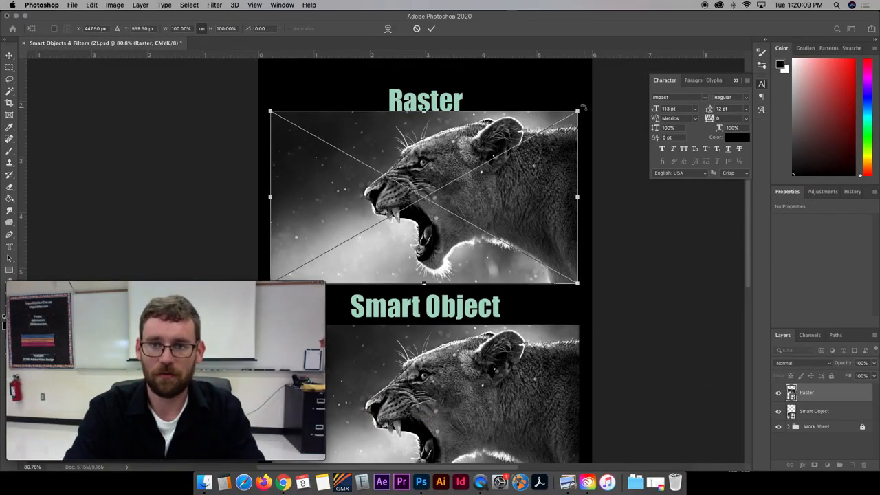
pyautogui.moveTo(578, 110); pyautogui.dragTo(430, 194)
pyautogui.press('Return')
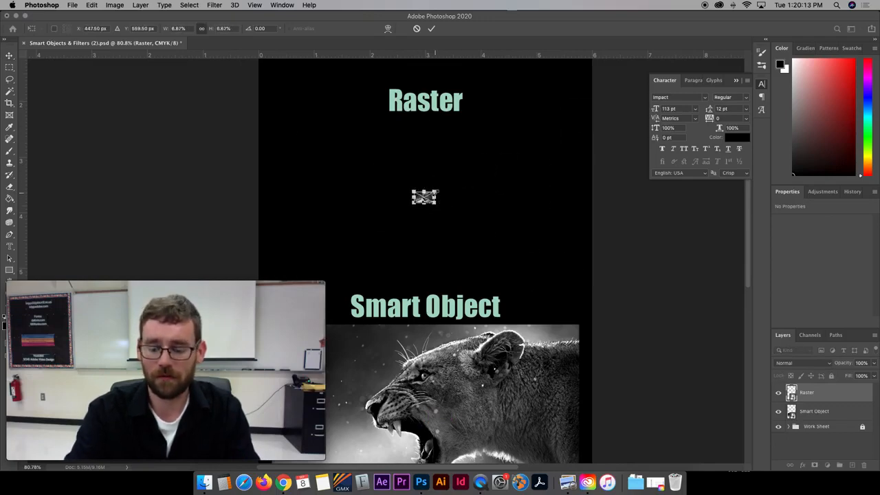
# - Scale the converted Raster picture up to about 5.14 by 2.89 inches, and undo its transforms and smart object conversion
pyautogui.press('super+t')
pyautogui.moveTo(436, 195); pyautogui.dragTo(576, 131)
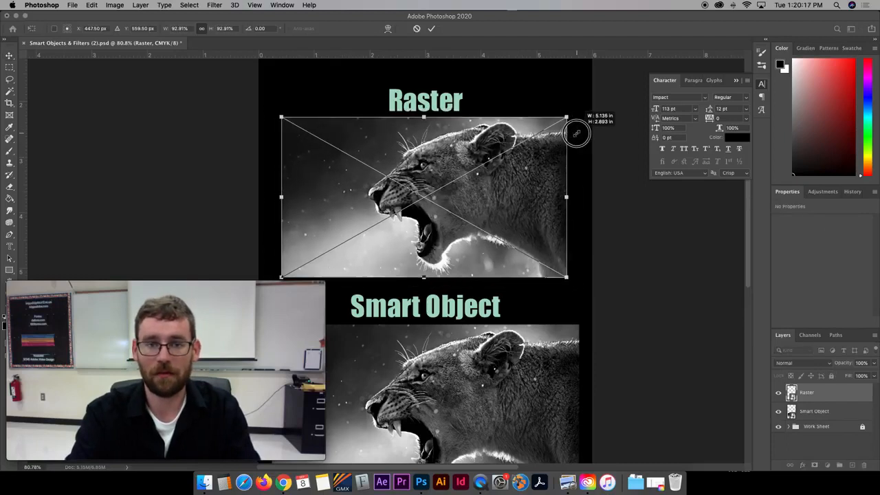
pyautogui.press('Return')
pyautogui.press('super+z')
pyautogui.press('super+z')
pyautogui.press('super+z')
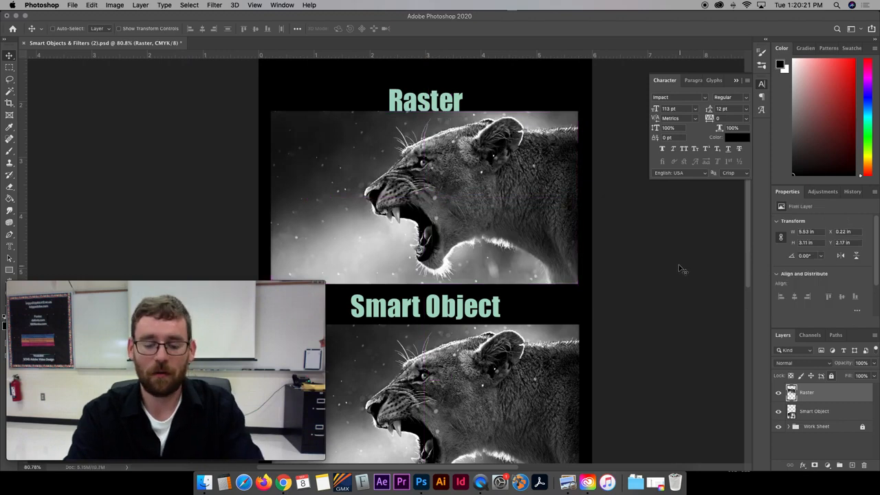
# - Shrink the Raster picture with Free Transform and scale it back up to about 5.89 by 3.3 inches
pyautogui.press('super+t')
pyautogui.moveTo(579, 110); pyautogui.dragTo(597, 121)
pyautogui.press('Return')
pyautogui.press('super+t')
pyautogui.press('Return')
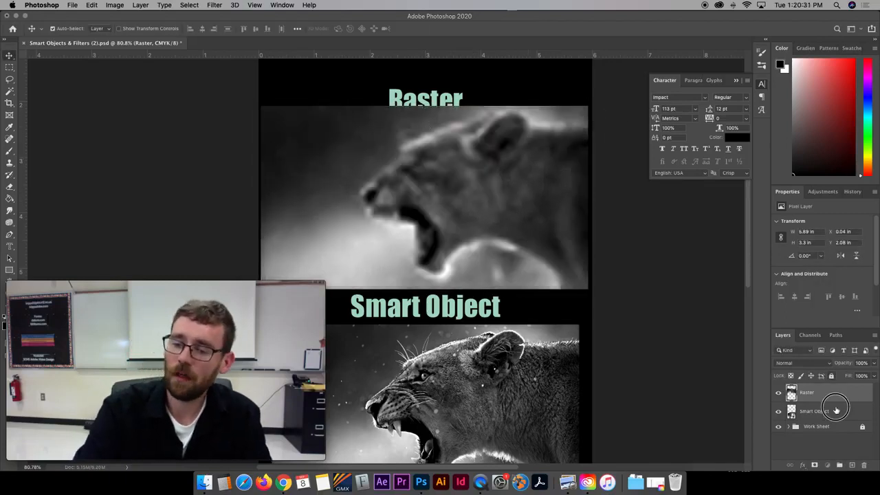
# - Examine which filters are available for the Raster layer in CMYK mode
pyautogui.click(815, 412)
pyautogui.click(820, 397)
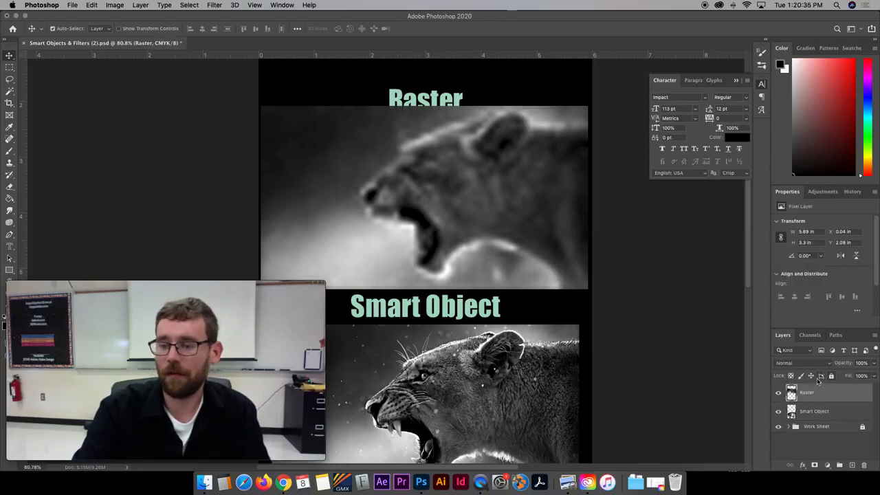
pyautogui.click(215, 6)
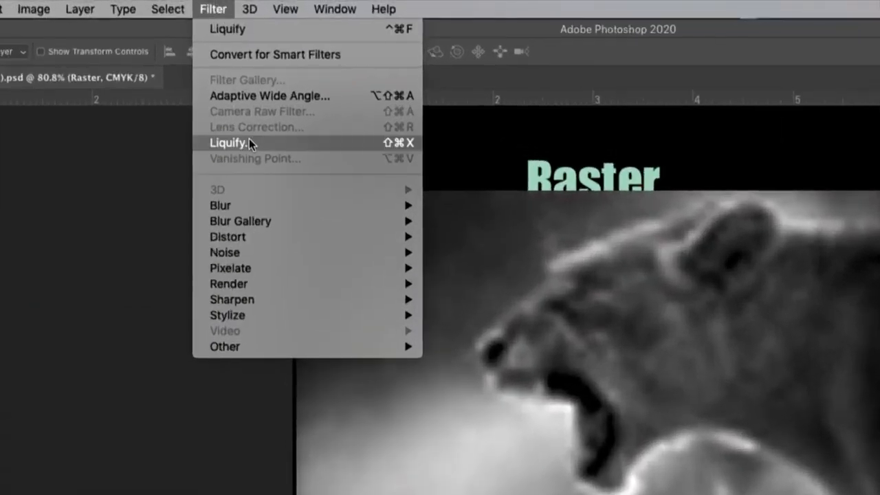
pyautogui.moveTo(249, 211)
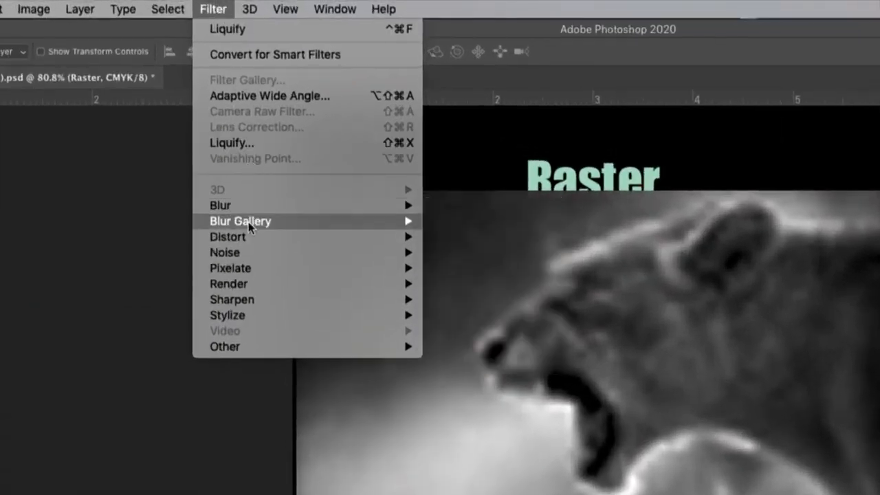
pyautogui.moveTo(244, 238)
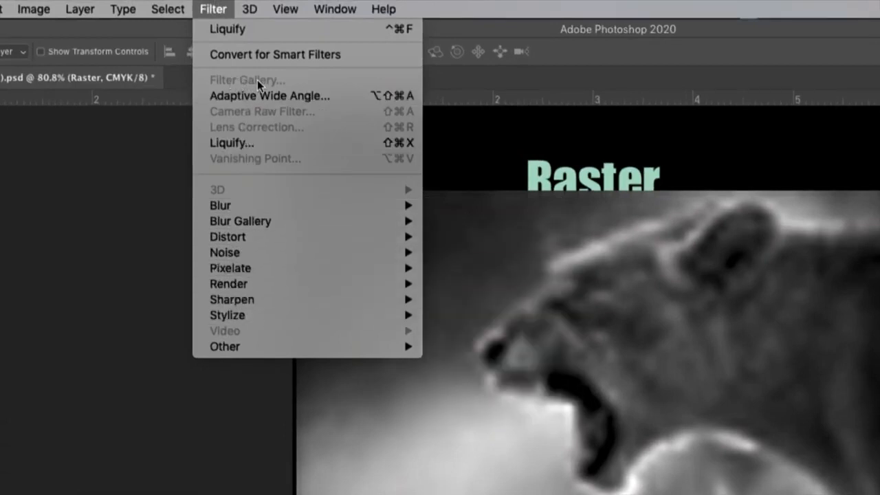
pyautogui.click(461, 28)
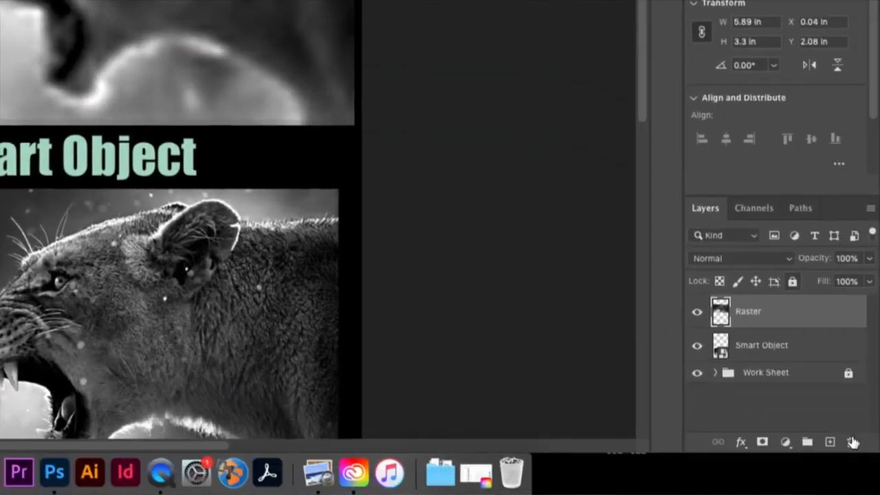
# - Select the Smart Object layer, check its available filters, and convert the document to RGB Color without merging the layers
pyautogui.click(800, 353)
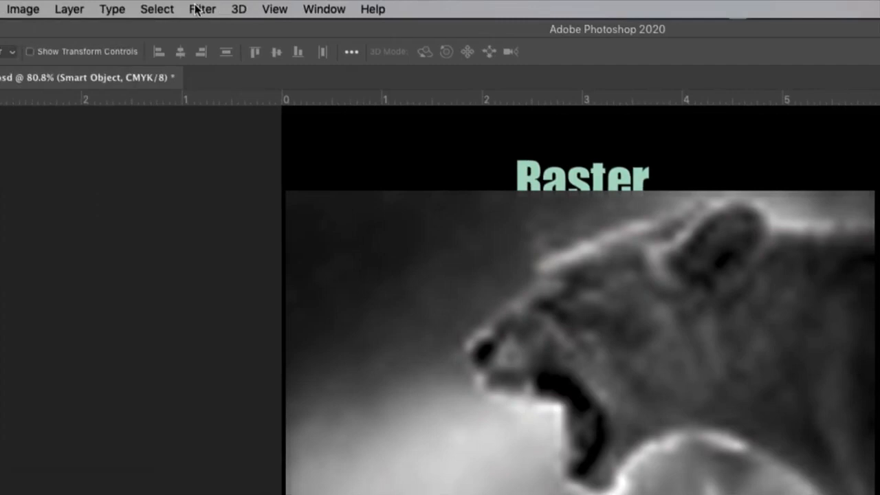
pyautogui.click(197, 9)
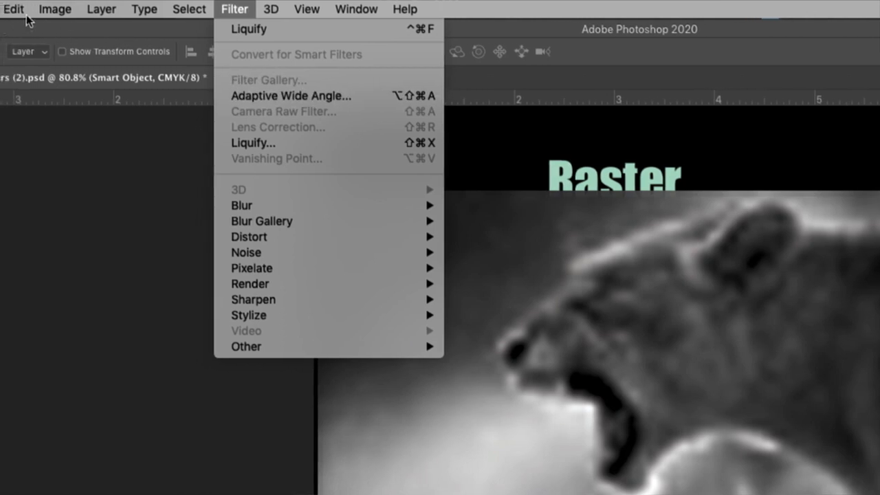
pyautogui.moveTo(24, 9)
pyautogui.moveTo(39, 31)
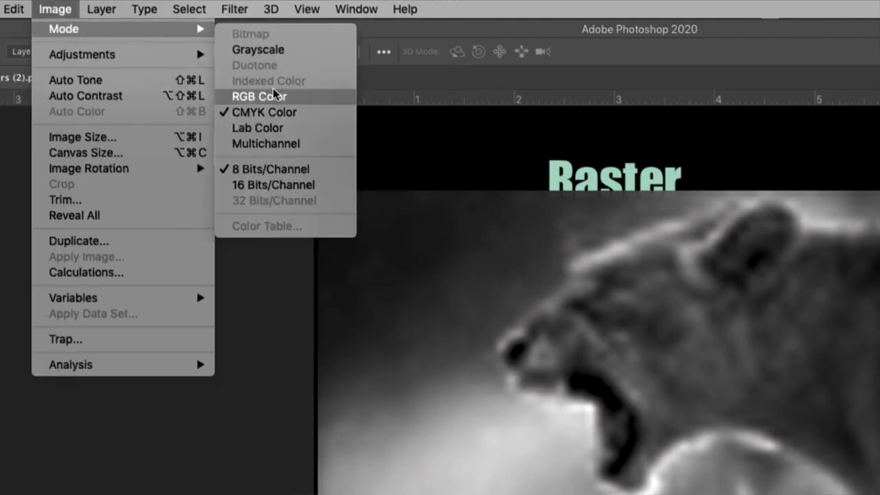
pyautogui.click(257, 96)
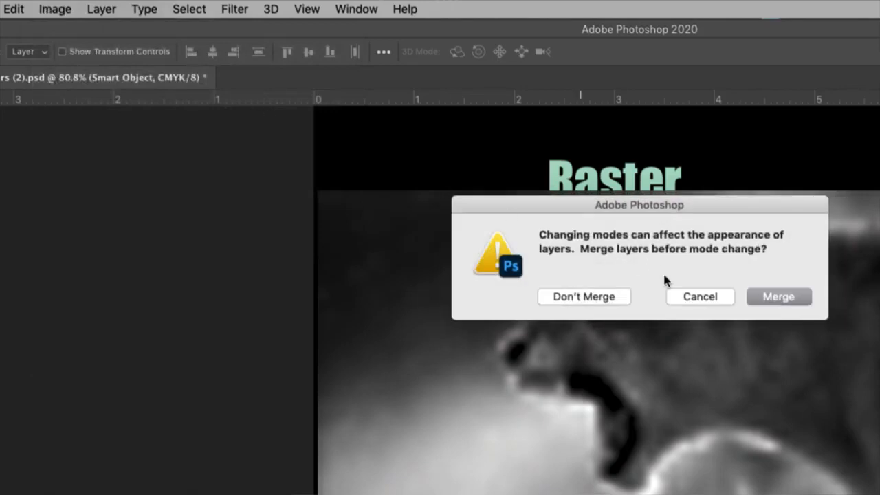
pyautogui.moveTo(590, 298)
pyautogui.mouseDown()
pyautogui.moveTo(589, 270)
pyautogui.moveTo(550, 288)
pyautogui.moveTo(585, 295)
pyautogui.moveTo(584, 288)
pyautogui.moveTo(580, 298)
pyautogui.mouseUp()
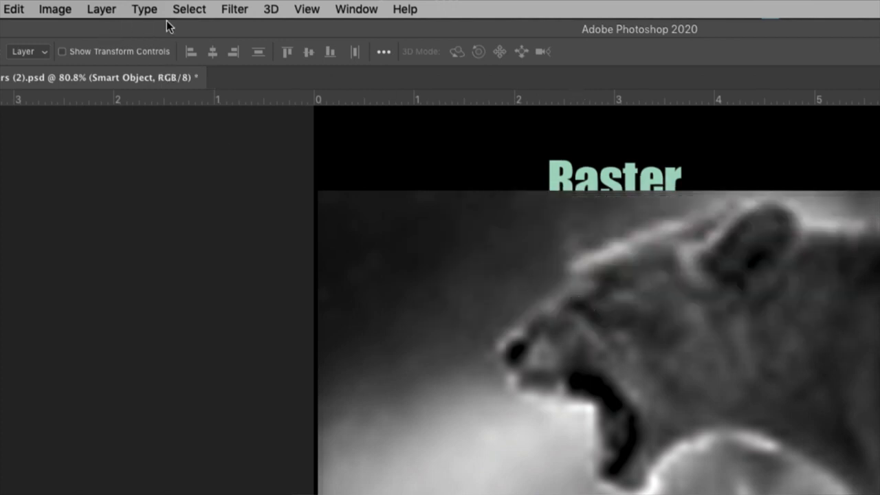
# - Open the Filter Gallery for the Smart Object layer and preview the Craquelure and Glowing Edges effects
pyautogui.click(236, 9)
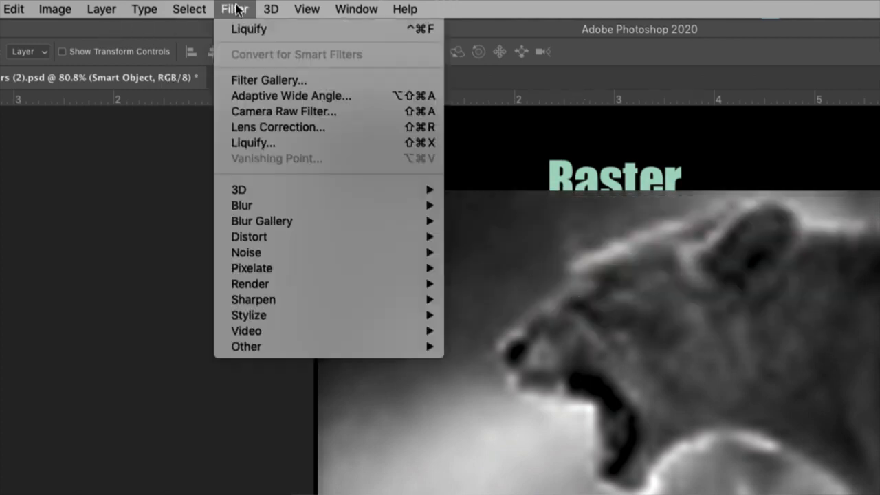
pyautogui.click(262, 82)
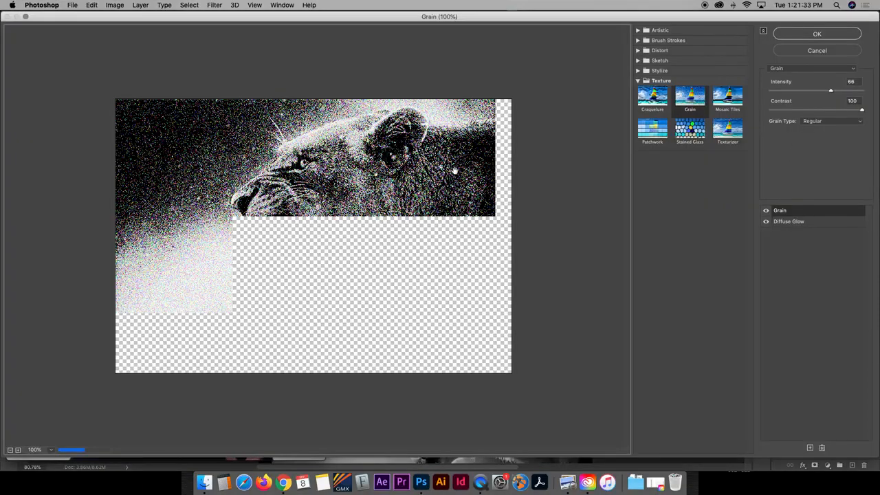
pyautogui.moveTo(874, 18); pyautogui.dragTo(844, 15)
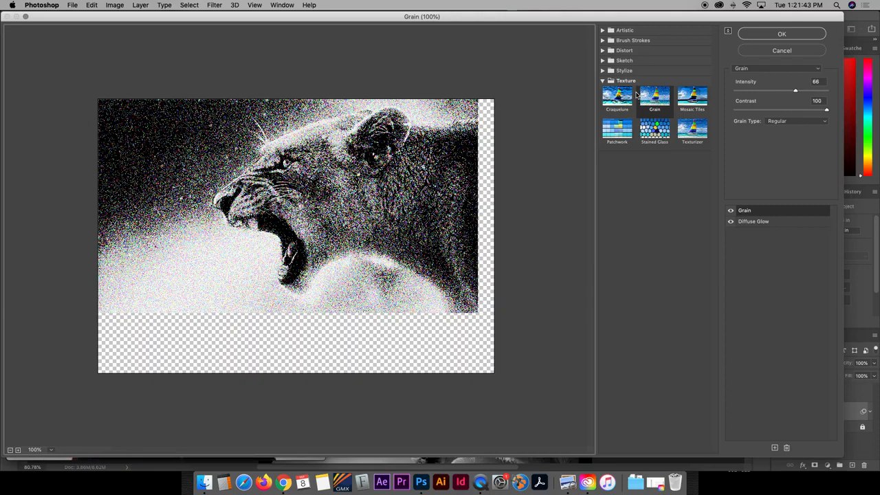
pyautogui.click(618, 97)
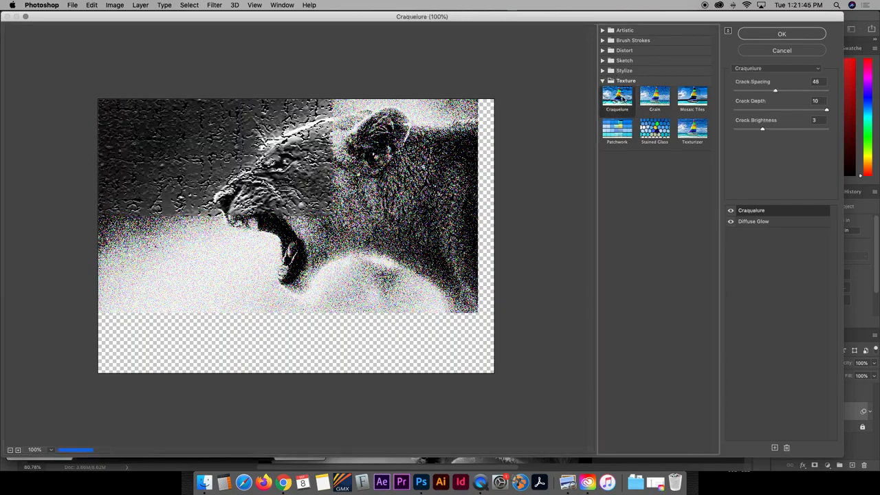
pyautogui.click(604, 71)
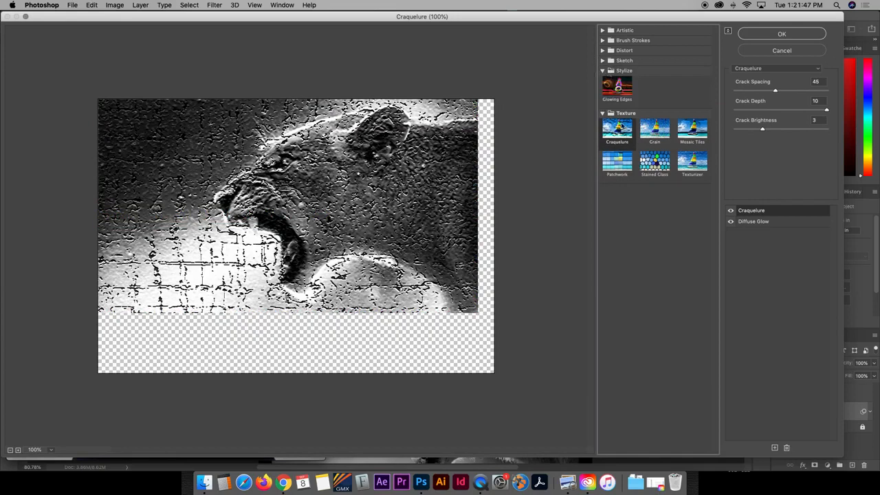
pyautogui.click(620, 88)
# - Preview the Sketch effects Bas Relief, Charcoal, Conté Crayon, Halftone Pattern, Note Paper, Plaster and Reticulation on the Smart Object picture
pyautogui.click(603, 61)
pyautogui.click(622, 83)
pyautogui.click(688, 85)
pyautogui.click(664, 107)
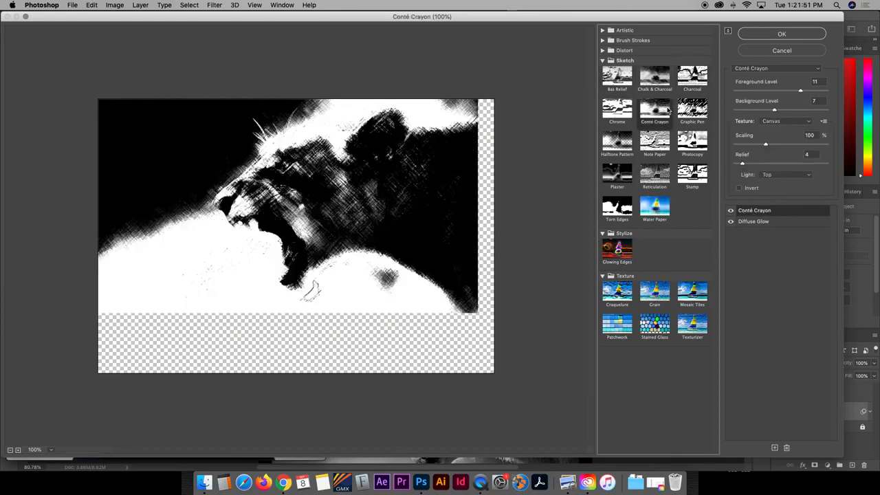
pyautogui.click(627, 144)
pyautogui.click(643, 146)
pyautogui.click(618, 175)
pyautogui.click(653, 173)
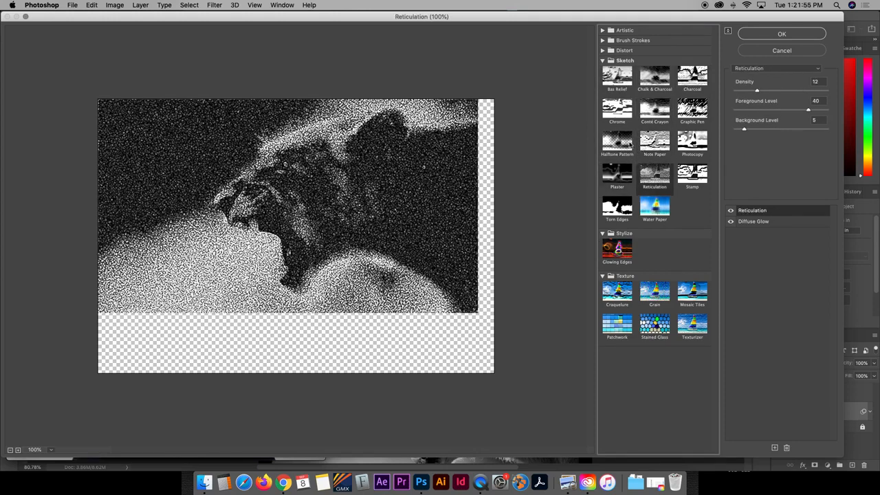
# - Preview the Distort effects Diffuse Glow, Glass and Ocean Ripple on the Smart Object picture
pyautogui.click(603, 50)
pyautogui.click(616, 69)
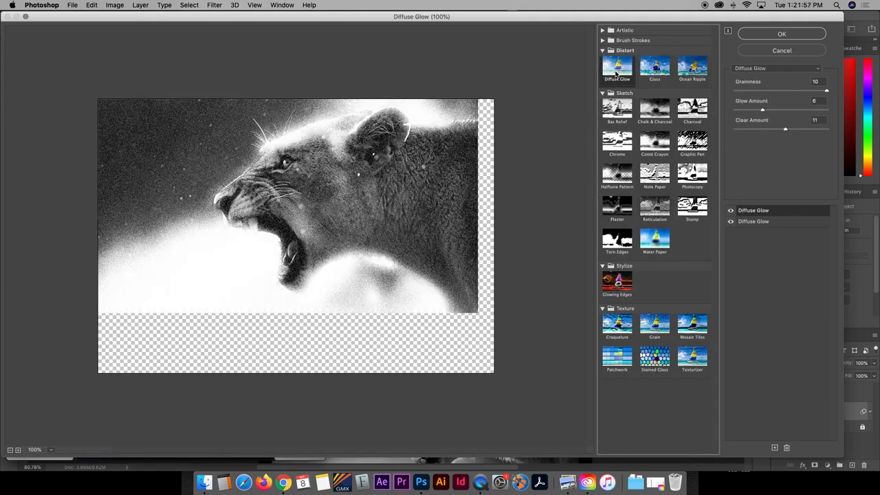
pyautogui.click(655, 68)
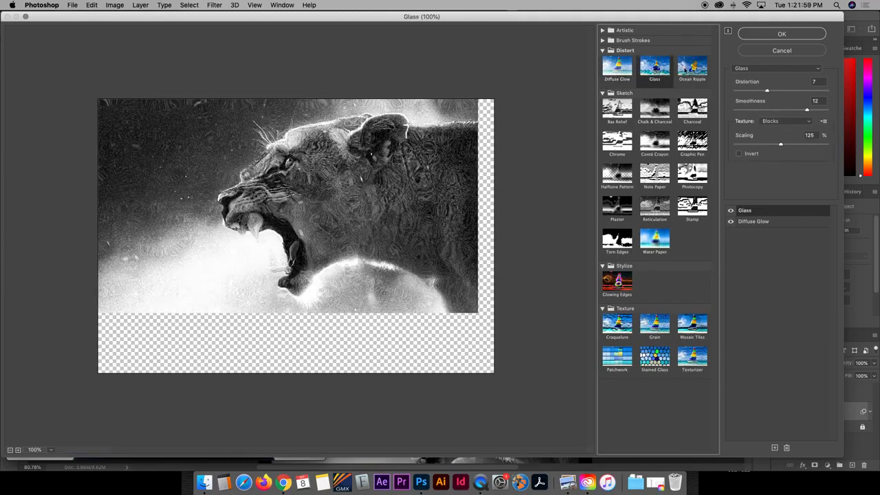
pyautogui.click(687, 70)
# - Preview the Brush Strokes effects Accented Edges, Crosshatch, Spatter and Ink Outlines on the Smart Object picture
pyautogui.click(603, 41)
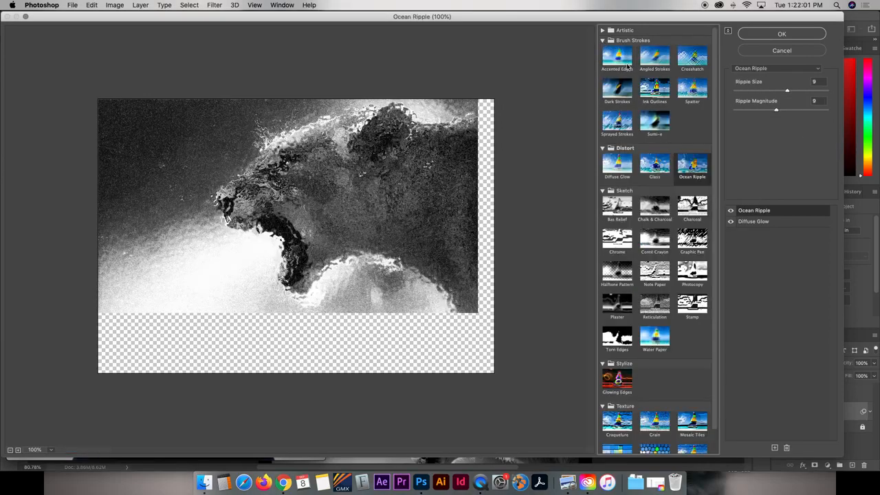
pyautogui.click(623, 61)
pyautogui.click(701, 63)
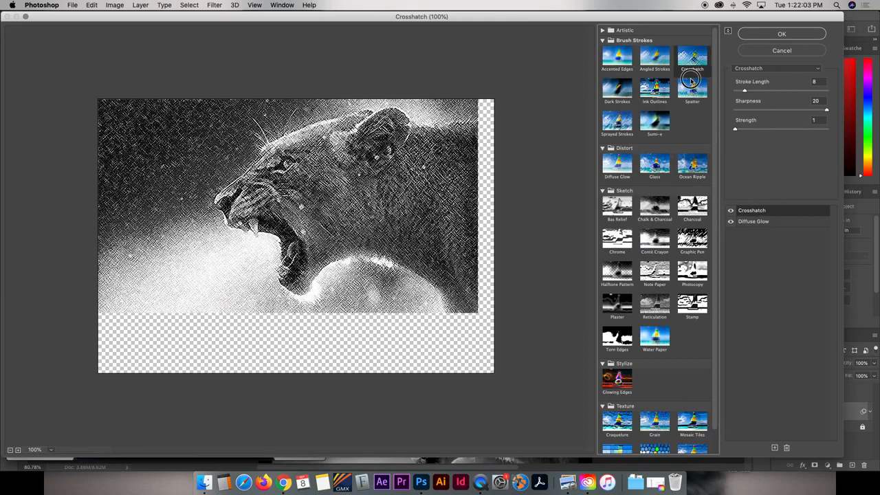
pyautogui.click(692, 88)
pyautogui.click(653, 91)
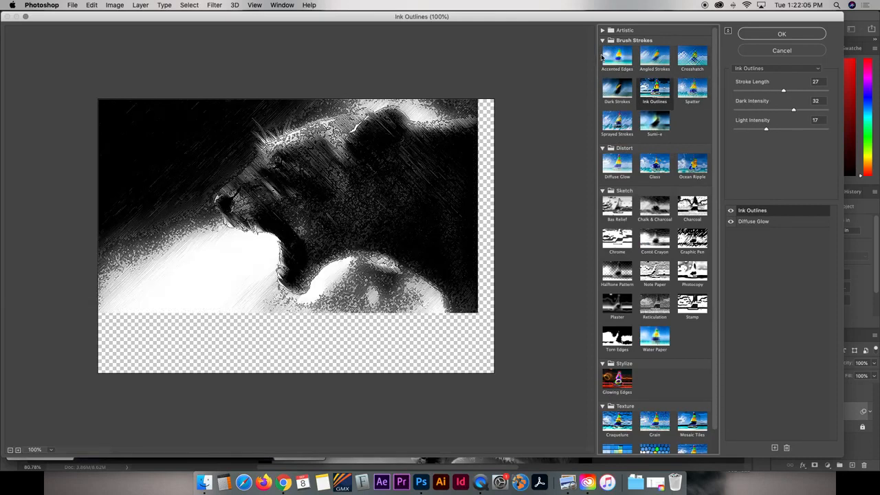
# - Preview the Artistic effects Colored Pencil, Paint Daubs, Poster Edges, Rough Pastels, Fresco and Neon Glow
pyautogui.click(604, 30)
pyautogui.click(617, 47)
pyautogui.click(617, 112)
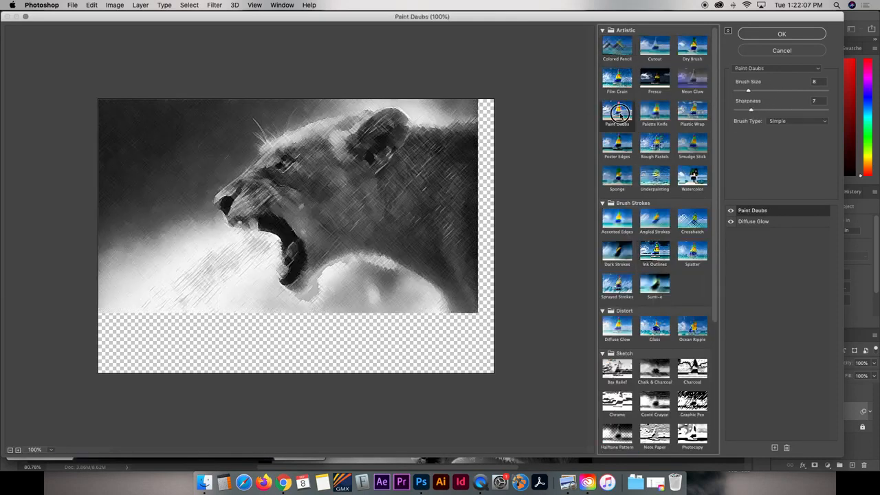
pyautogui.click(622, 141)
pyautogui.click(655, 142)
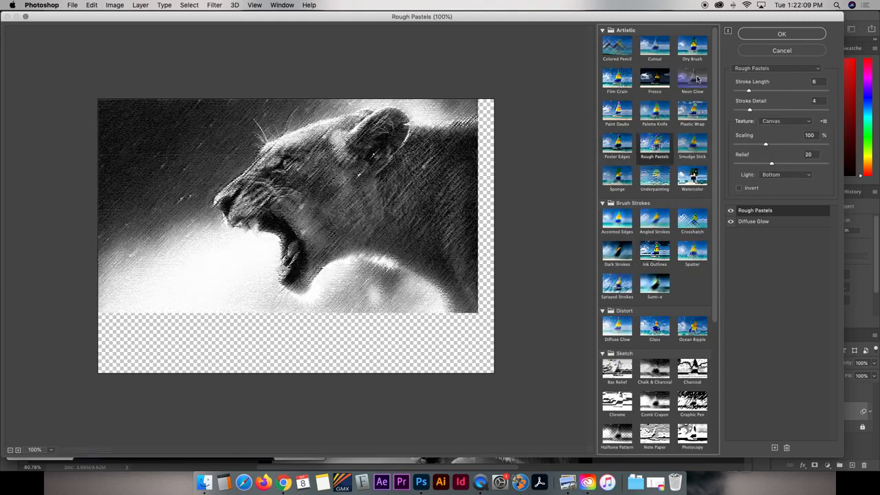
pyautogui.click(694, 83)
pyautogui.click(654, 80)
pyautogui.click(694, 81)
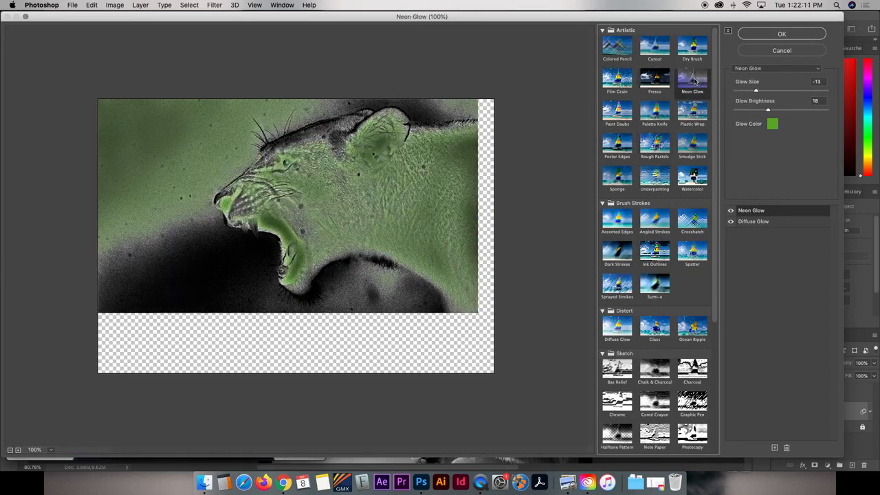
# - Preview Smudge Stick with a longer stroke length and a larger highlight area, and preview Watercolor
pyautogui.click(694, 148)
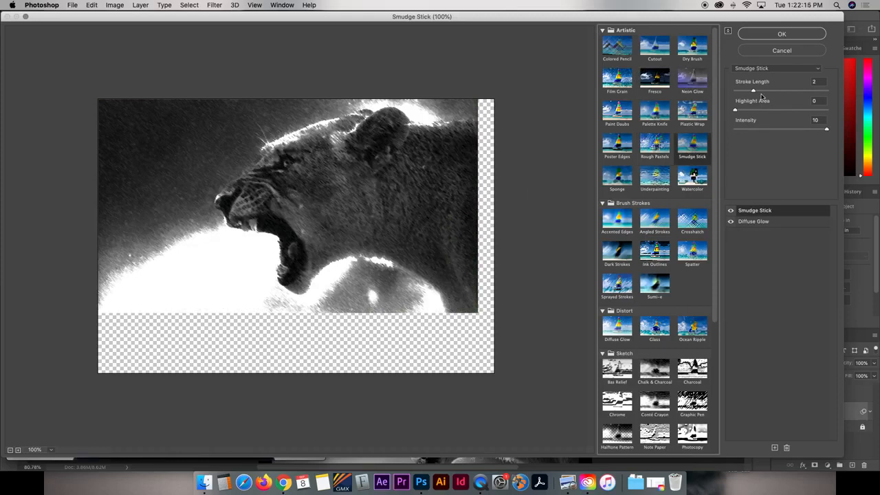
pyautogui.moveTo(755, 91); pyautogui.dragTo(806, 91)
pyautogui.moveTo(736, 110)
pyautogui.mouseDown()
pyautogui.moveTo(796, 109)
pyautogui.moveTo(748, 110)
pyautogui.mouseUp()
pyautogui.click(695, 176)
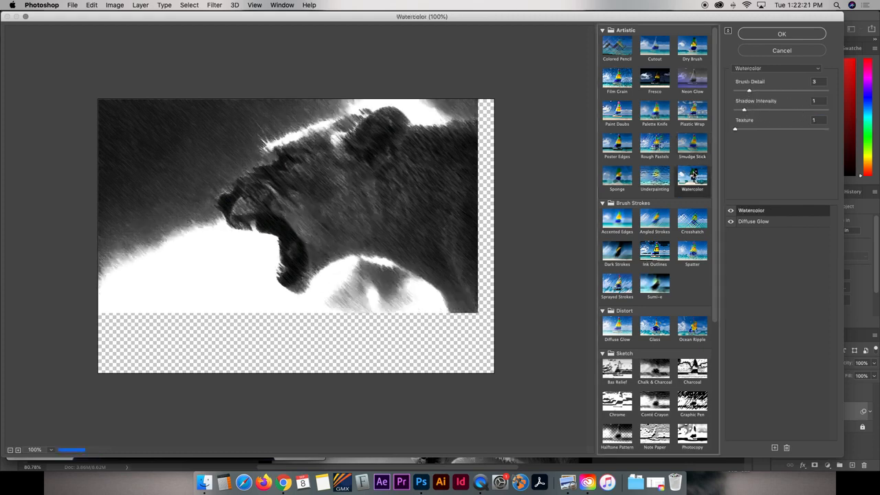
# - Try Underpainting with brush size 0, texture coverage 0, scaling 200% and relief 26
pyautogui.click(655, 177)
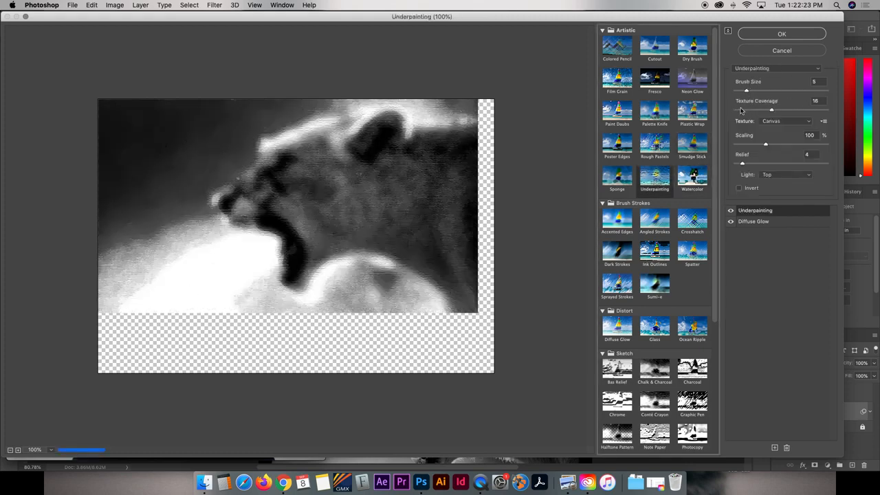
pyautogui.moveTo(747, 92)
pyautogui.mouseDown()
pyautogui.moveTo(782, 89)
pyautogui.moveTo(724, 92)
pyautogui.mouseUp()
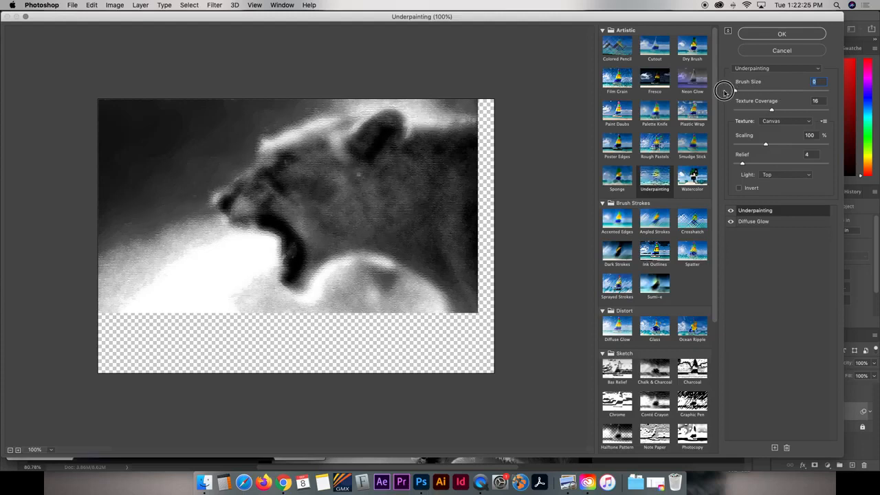
pyautogui.moveTo(768, 109); pyautogui.dragTo(713, 108)
pyautogui.moveTo(741, 145); pyautogui.dragTo(832, 145)
pyautogui.moveTo(750, 169); pyautogui.dragTo(781, 165)
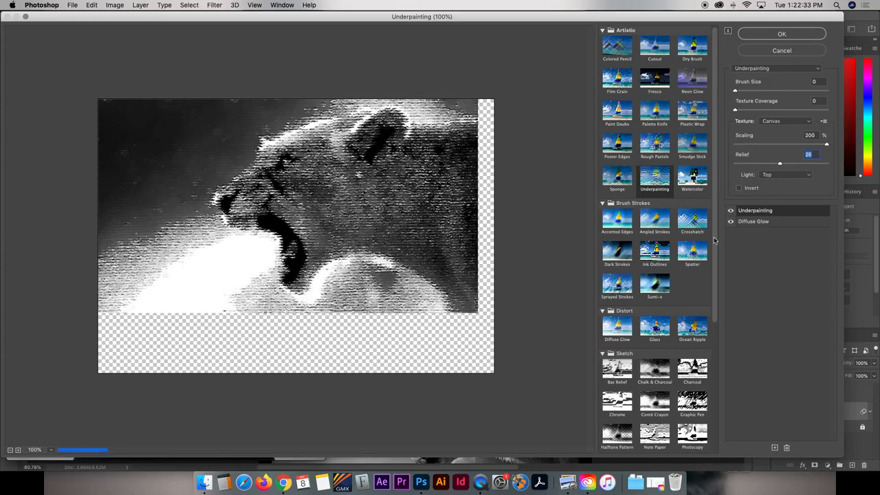
# - Preview Bas Relief, Chalk & Charcoal, Photocopy, Graphic Pen, Chrome, Conté Crayon and the Stylize effect Glowing Edges
pyautogui.click(617, 370)
pyautogui.click(655, 370)
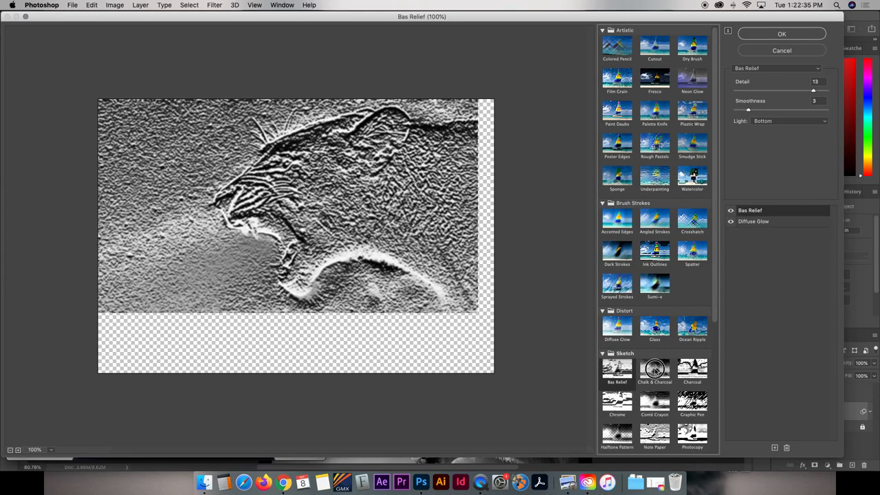
pyautogui.scroll(-5, 693, 160)
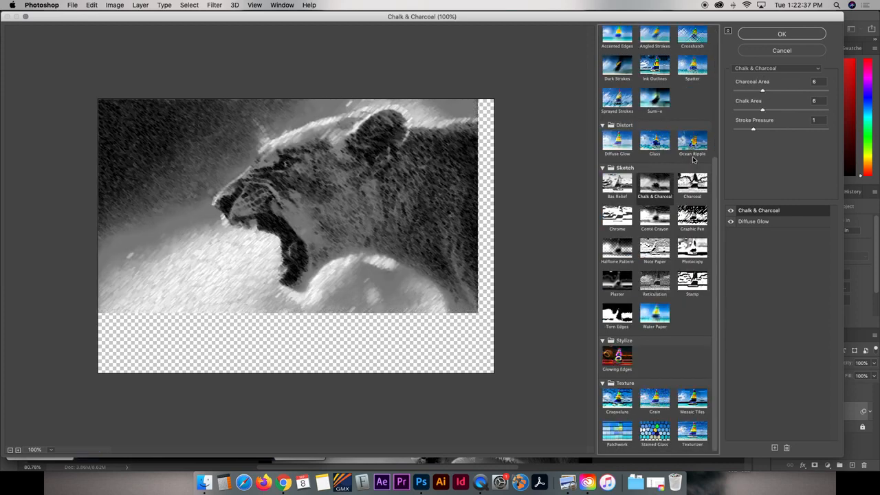
pyautogui.click(693, 249)
pyautogui.click(692, 219)
pyautogui.click(655, 218)
pyautogui.click(617, 217)
pyautogui.click(643, 225)
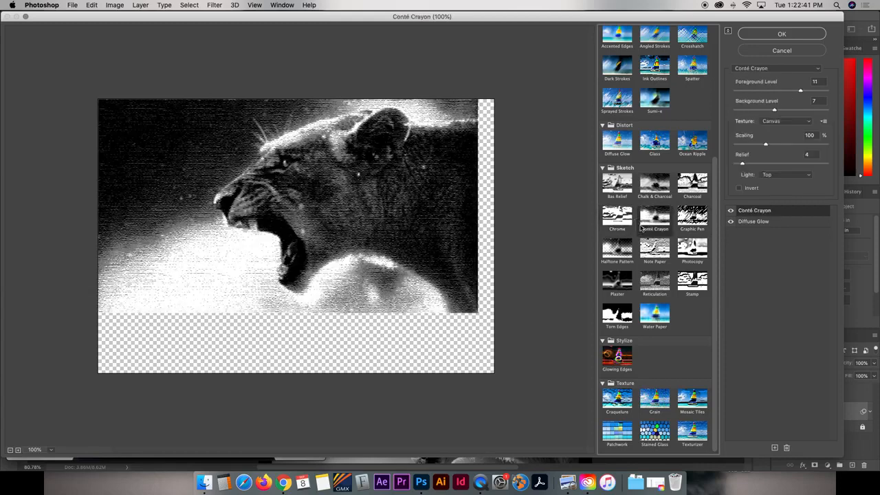
pyautogui.click(618, 358)
# - Try Neon Glow on the Smart Object picture with its glow color set to bright blue, 0d24ff
pyautogui.scroll(5, 644, 298)
pyautogui.click(687, 85)
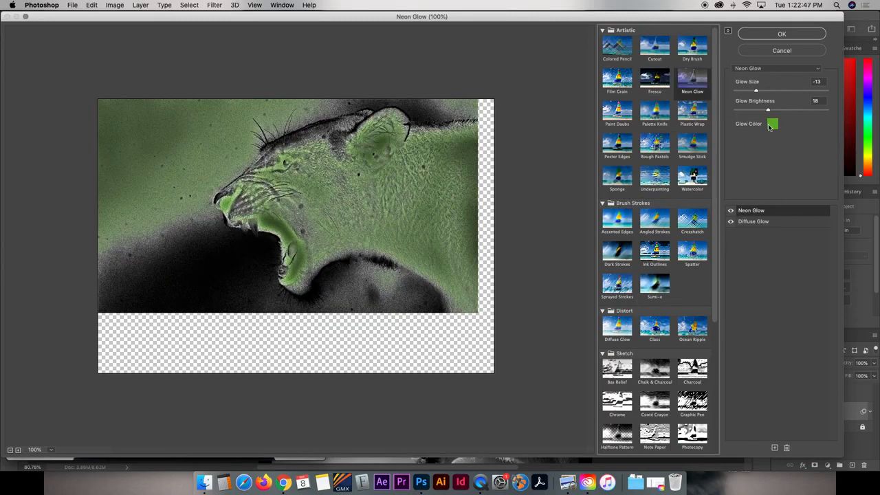
pyautogui.click(771, 124)
pyautogui.moveTo(267, 207); pyautogui.dragTo(250, 138)
pyautogui.click(250, 150)
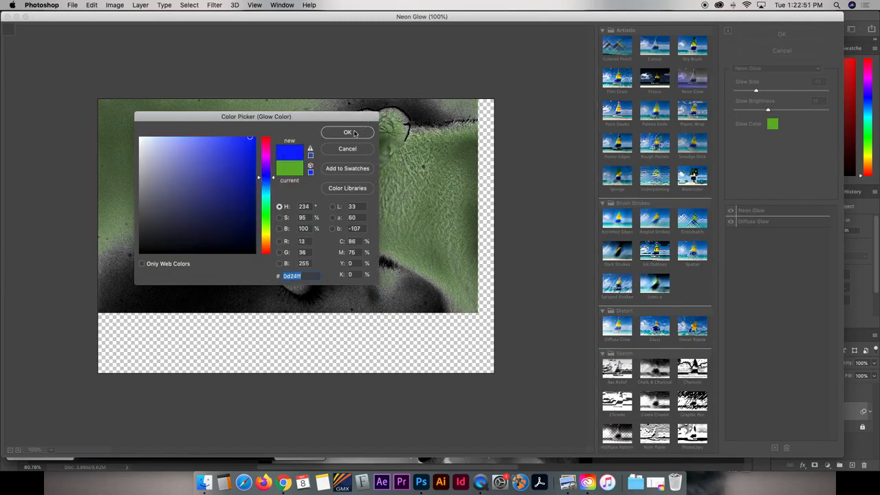
pyautogui.click(349, 133)
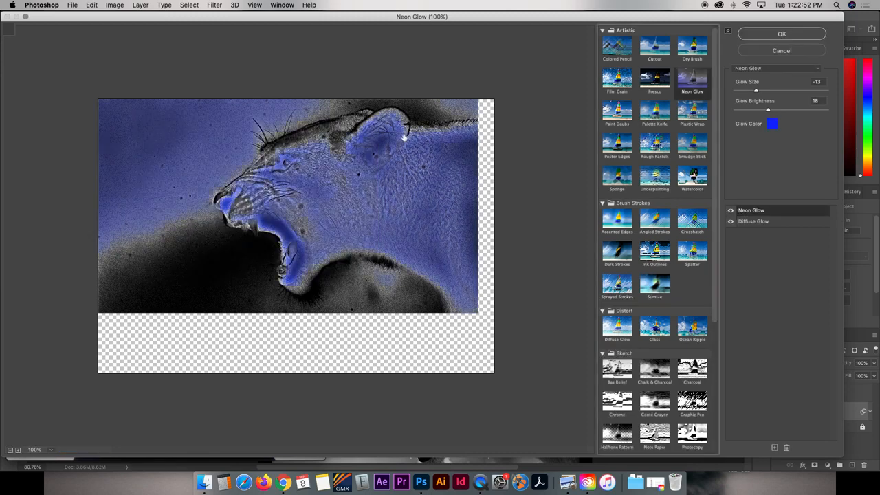
# - Switch the upper gallery effect to Rough Pastels above Diffuse Glow and apply it to the Smart Object layer
pyautogui.click(782, 69)
pyautogui.click(755, 148)
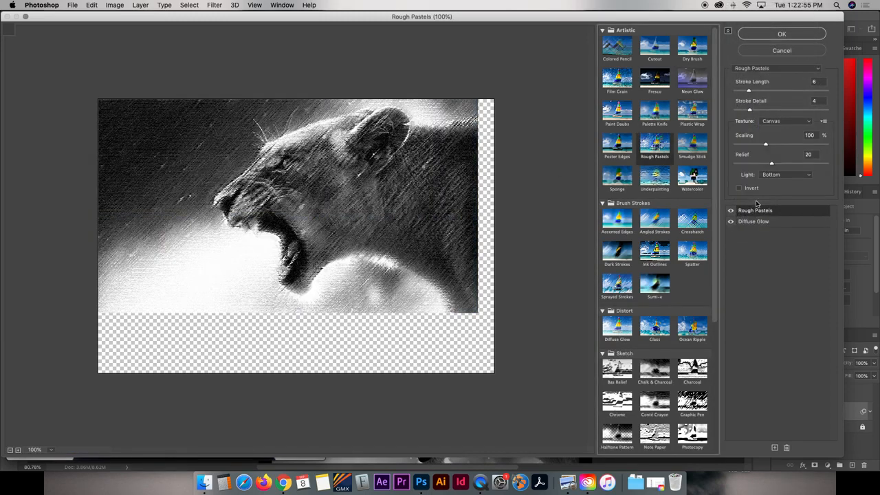
pyautogui.click(782, 34)
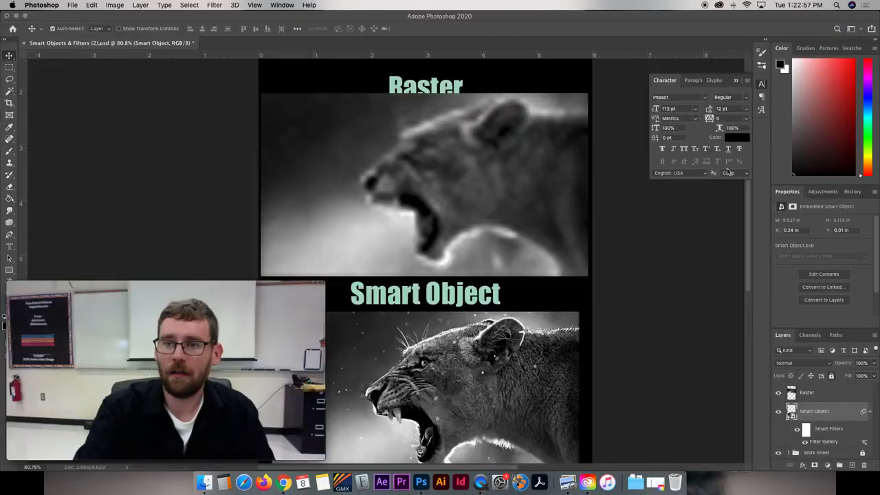
# - Toggle the visibility of the Smart Object layer's smart filters to compare the picture with and without them, leaving them on
pyautogui.scroll(-5, 461, 258)
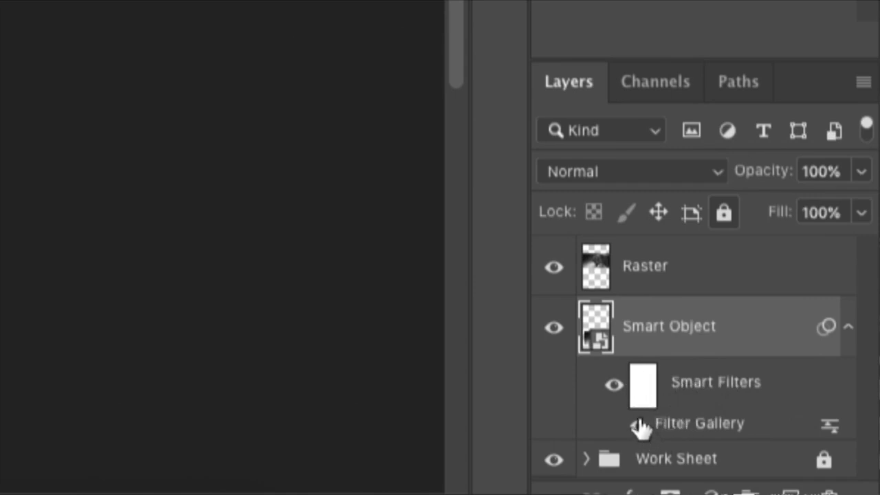
pyautogui.click(643, 389)
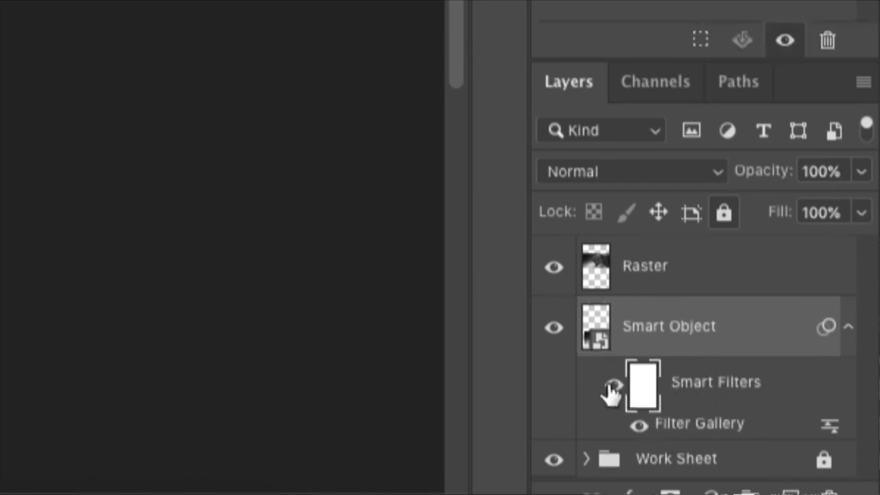
pyautogui.click(612, 386)
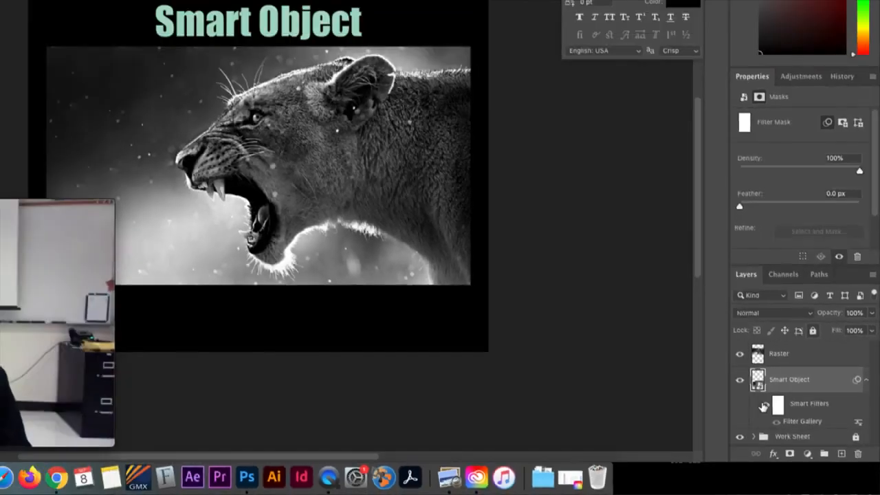
pyautogui.click(763, 407)
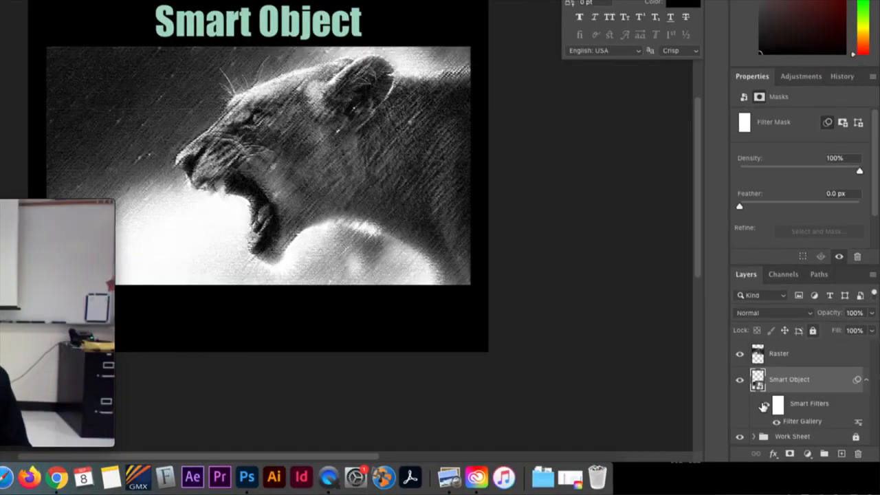
pyautogui.click(763, 407)
pyautogui.click(764, 408)
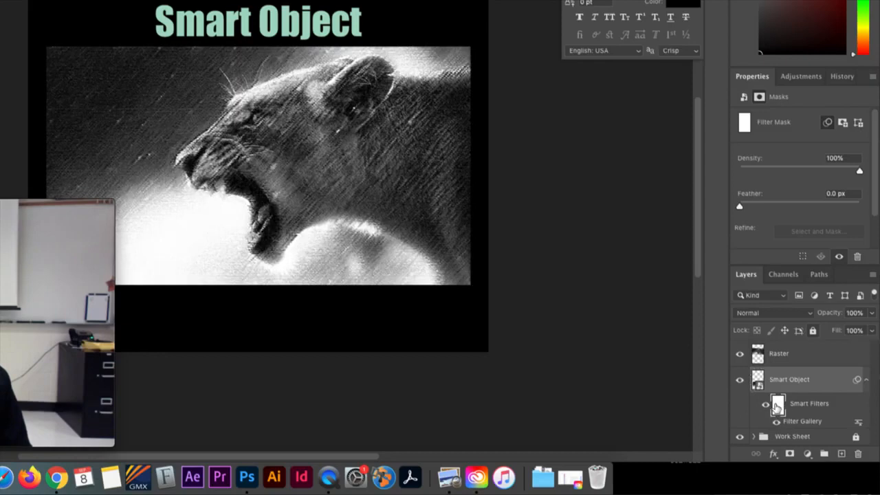
# - Apply the Filter Gallery to the Raster layer with Diffuse Glow as the upper effect above Diffuse Glow, after previewing Watercolor and Sponge
pyautogui.click(784, 356)
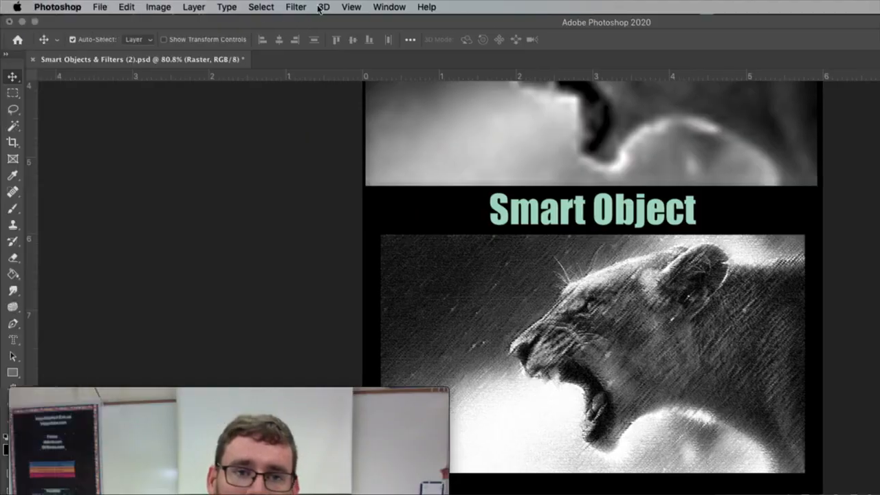
pyautogui.click(296, 7)
pyautogui.click(322, 62)
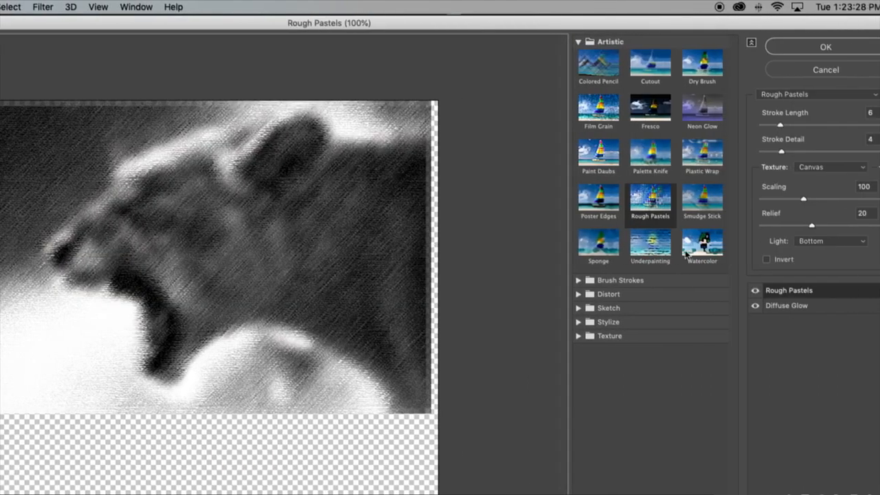
pyautogui.click(686, 253)
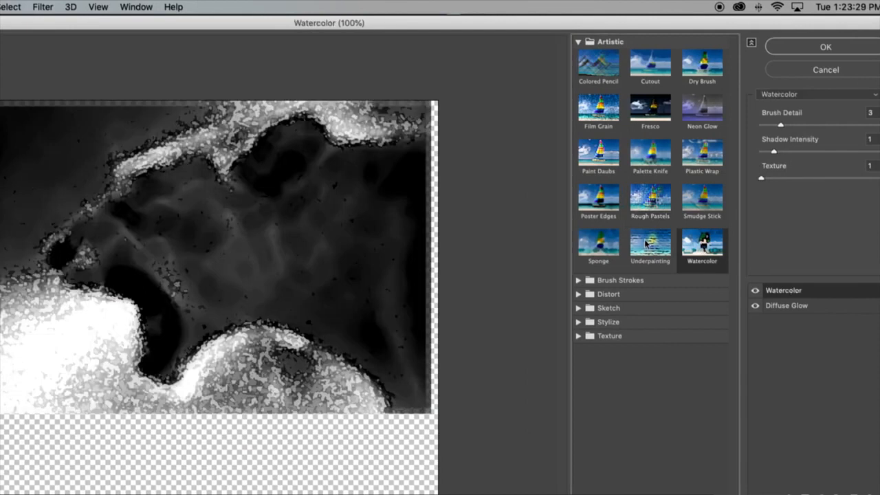
pyautogui.click(609, 249)
pyautogui.click(595, 296)
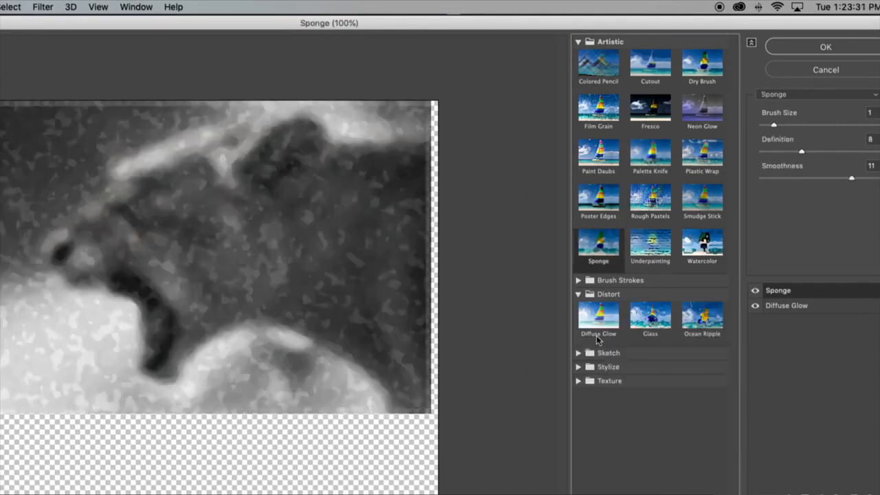
pyautogui.click(603, 327)
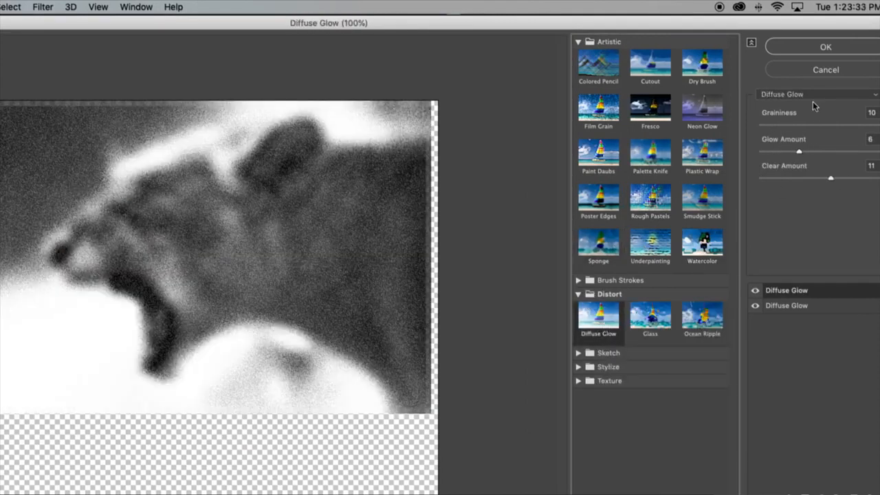
pyautogui.click(819, 47)
pyautogui.scroll(5, 309, 148)
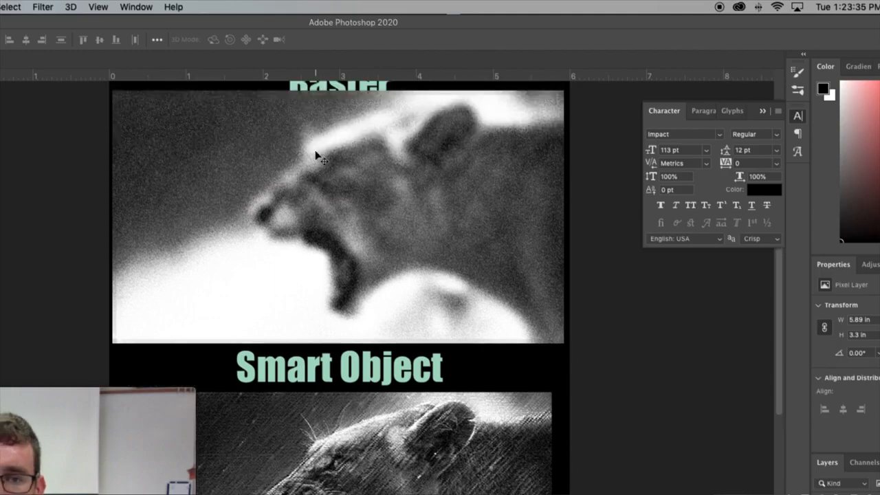
pyautogui.scroll(-5, 320, 154)
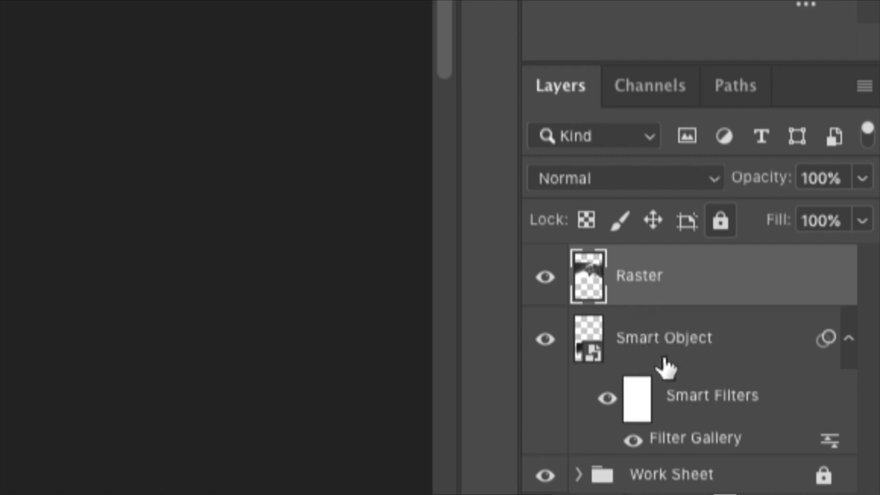
# - Open the contents of the Smart Object layer for editing
pyautogui.click(608, 406)
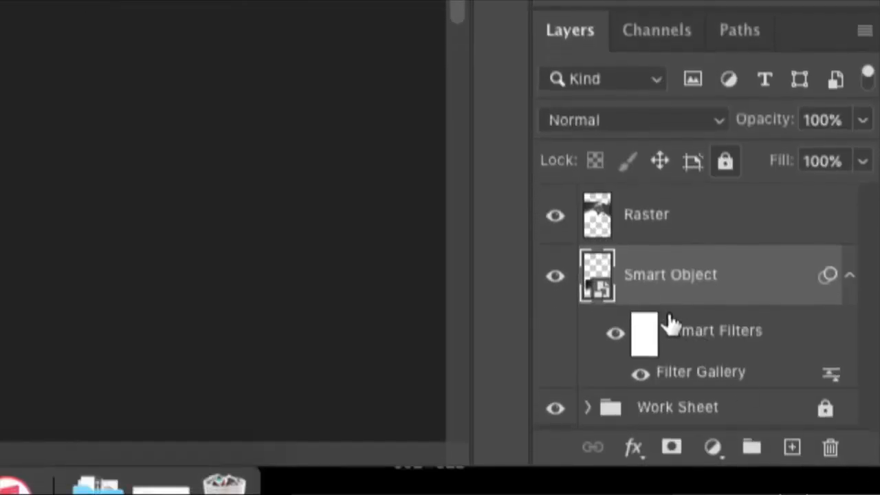
pyautogui.doubleClick(597, 275)
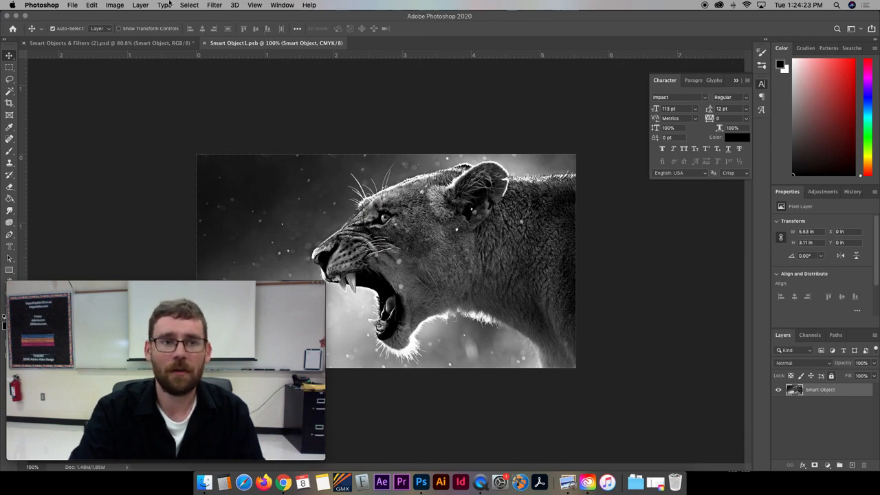
# - Try a Motion Blur with an angle of 26° and a distance of 26 pixels on the picture's pixel layer, and undo it
pyautogui.click(214, 4)
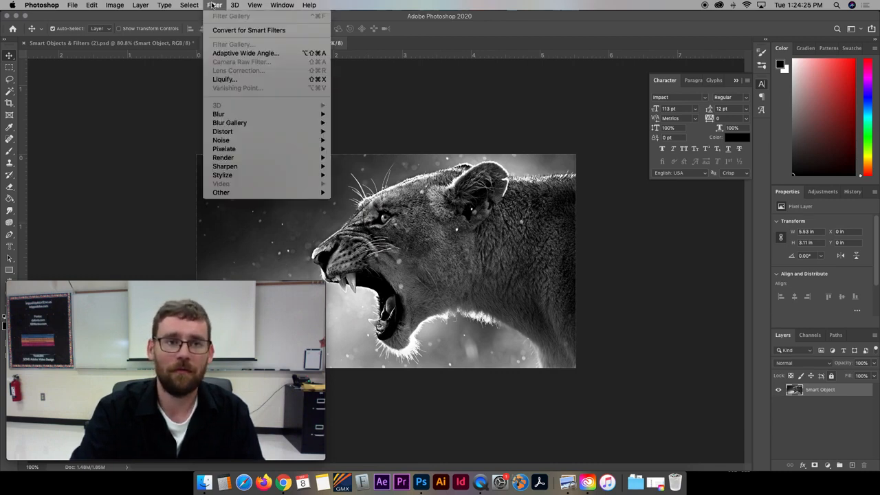
pyautogui.moveTo(233, 117)
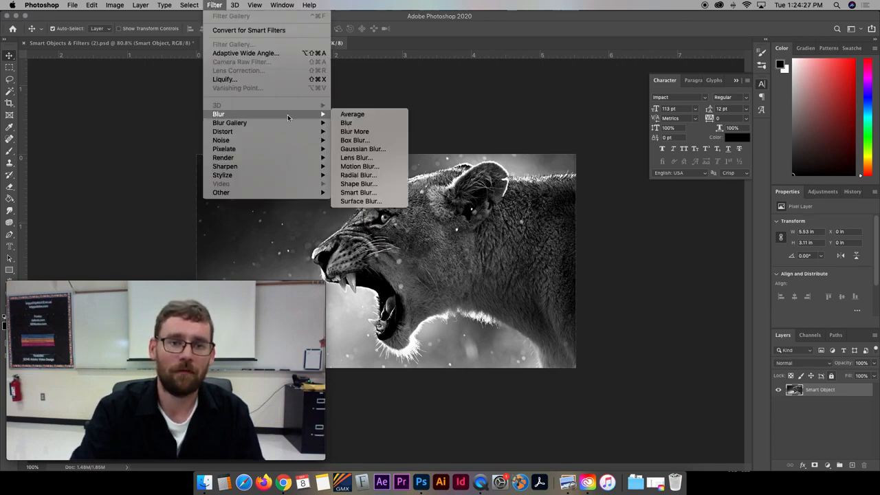
pyautogui.click(359, 166)
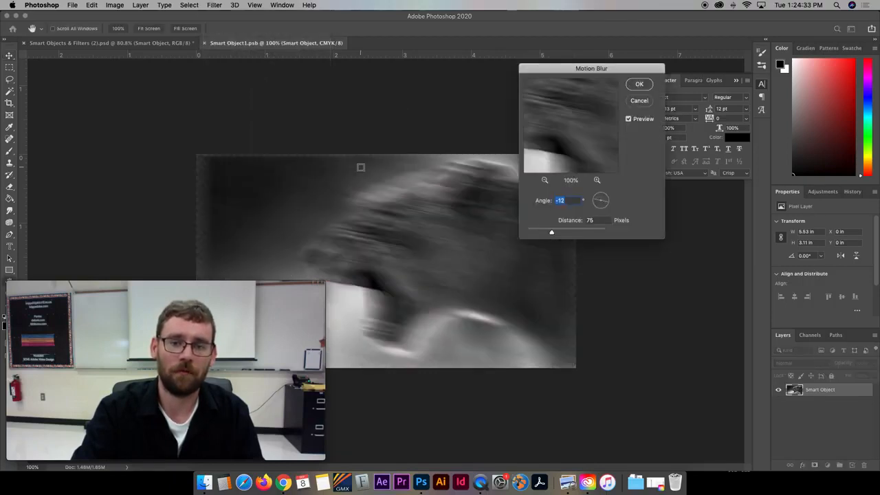
pyautogui.moveTo(549, 232); pyautogui.dragTo(536, 231)
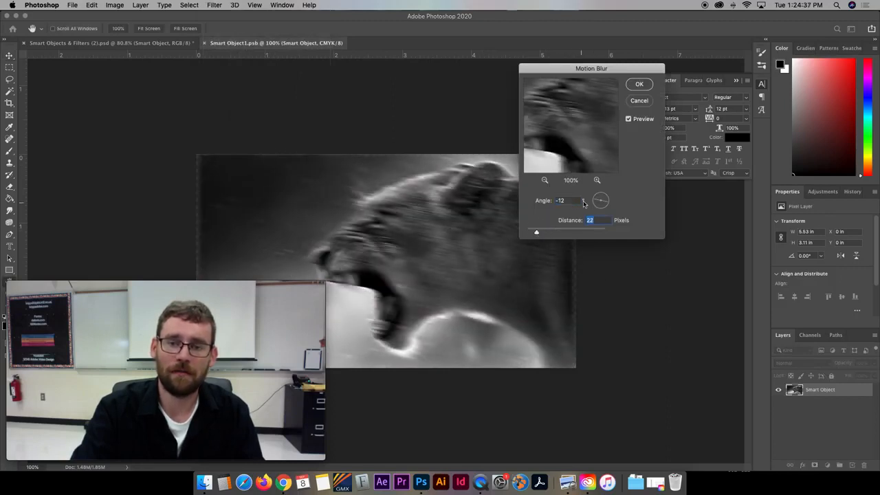
pyautogui.moveTo(600, 201); pyautogui.dragTo(595, 202)
pyautogui.moveTo(537, 233); pyautogui.dragTo(538, 233)
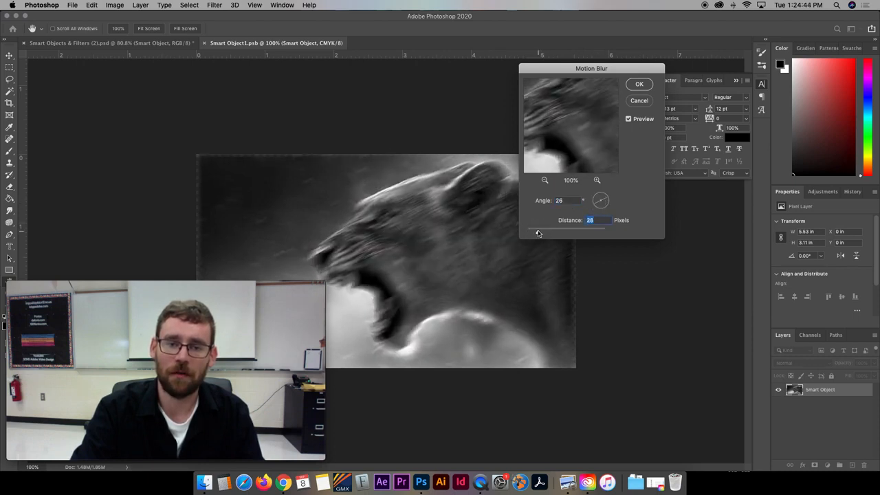
pyautogui.click(639, 85)
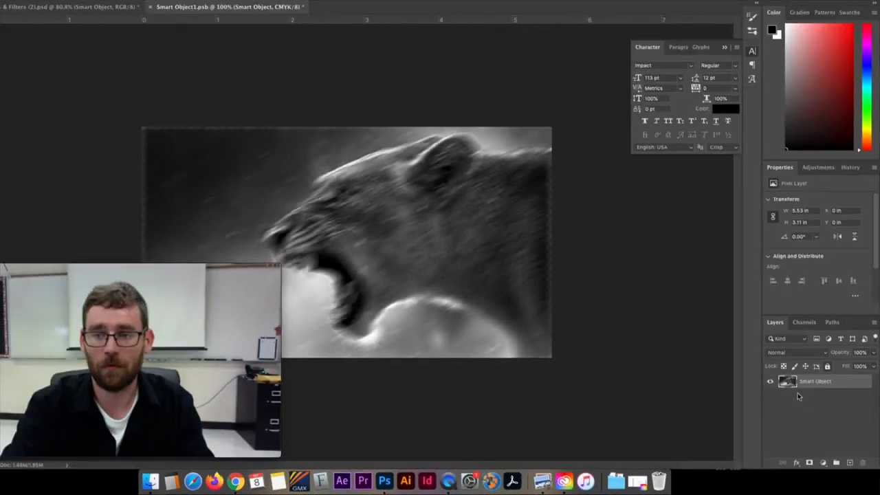
pyautogui.press('super+z')
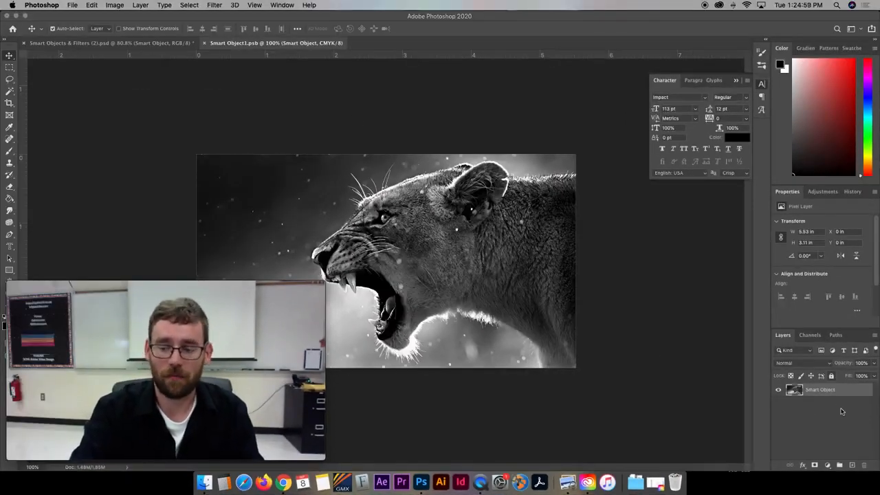
# - Convert the picture's pixel layer to a smart object
pyautogui.click(93, 5)
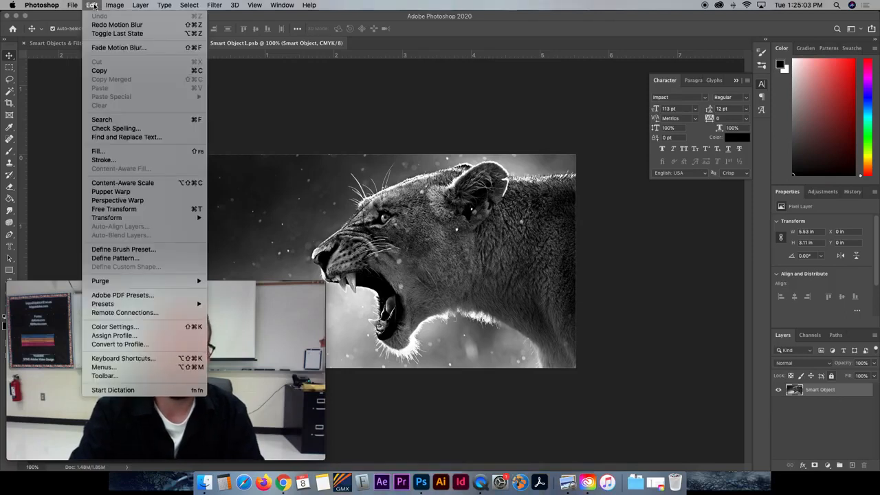
pyautogui.moveTo(109, 4)
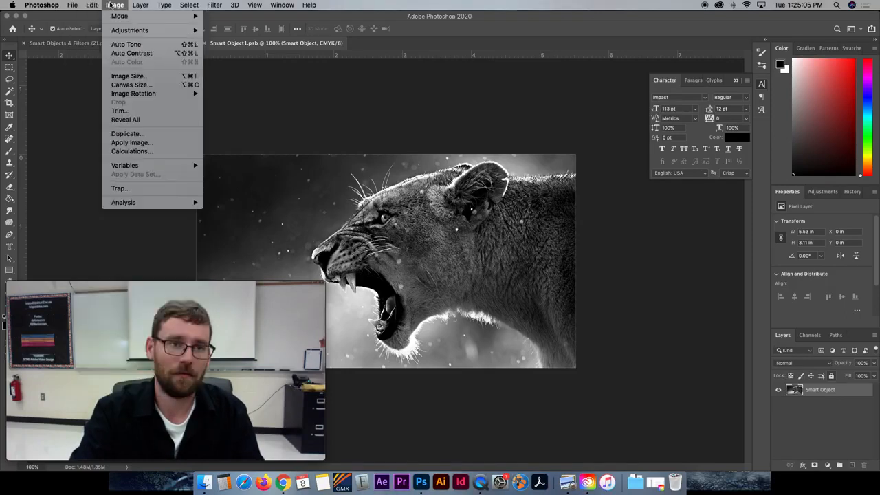
pyautogui.moveTo(142, 5)
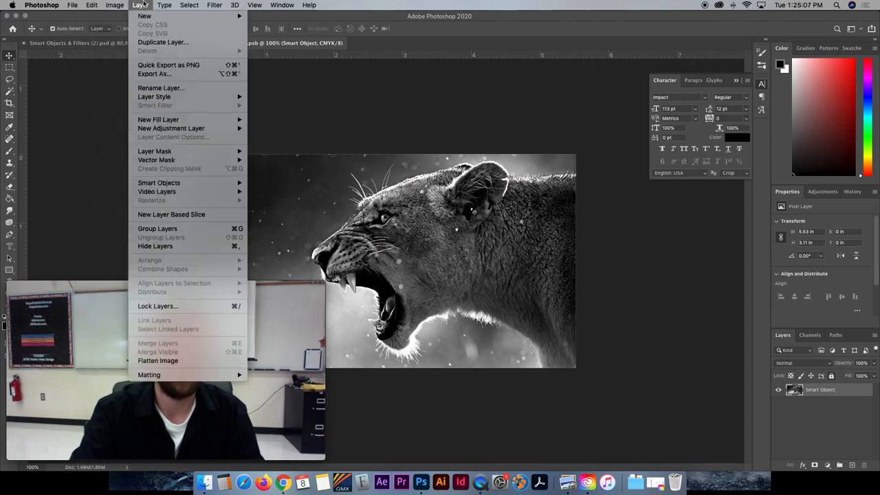
pyautogui.moveTo(178, 185)
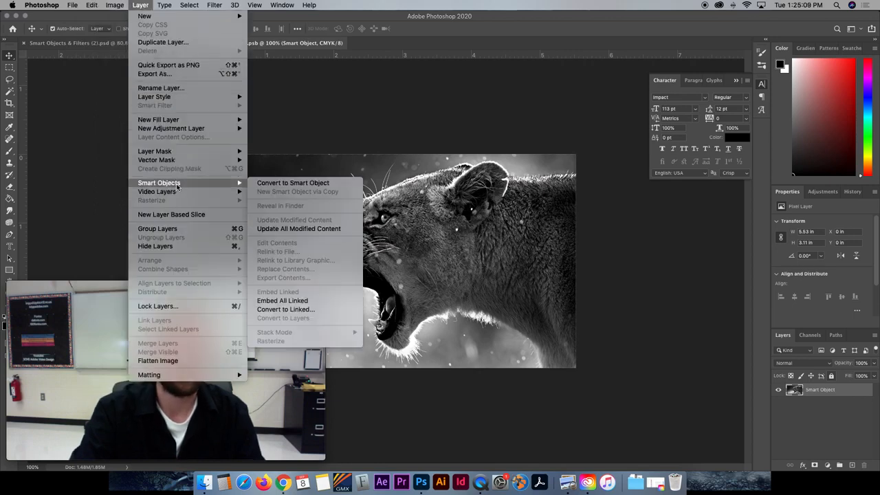
pyautogui.click(301, 184)
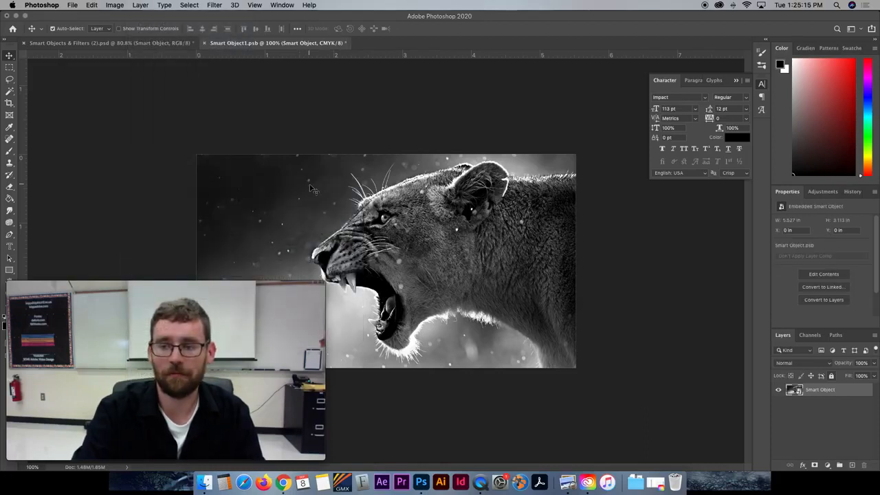
# - Apply Motion Blur as a smart filter with an angle of 26° and a distance of 26 pixels
pyautogui.click(210, 8)
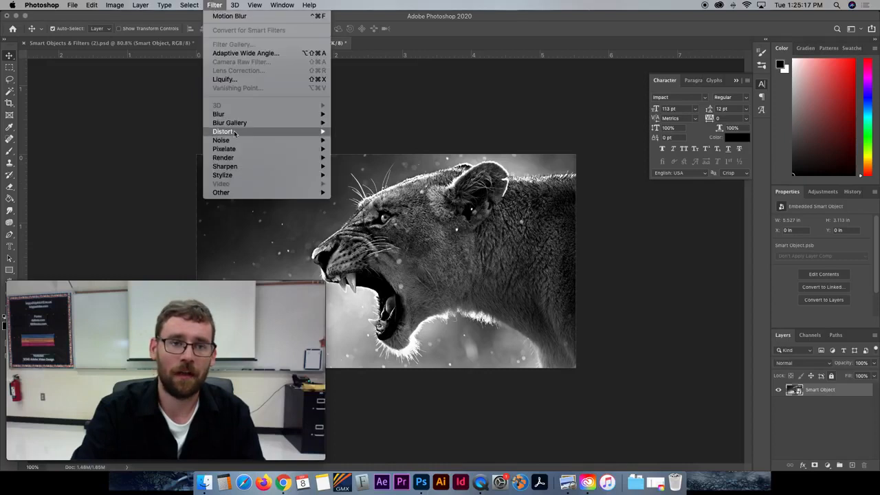
pyautogui.moveTo(239, 116)
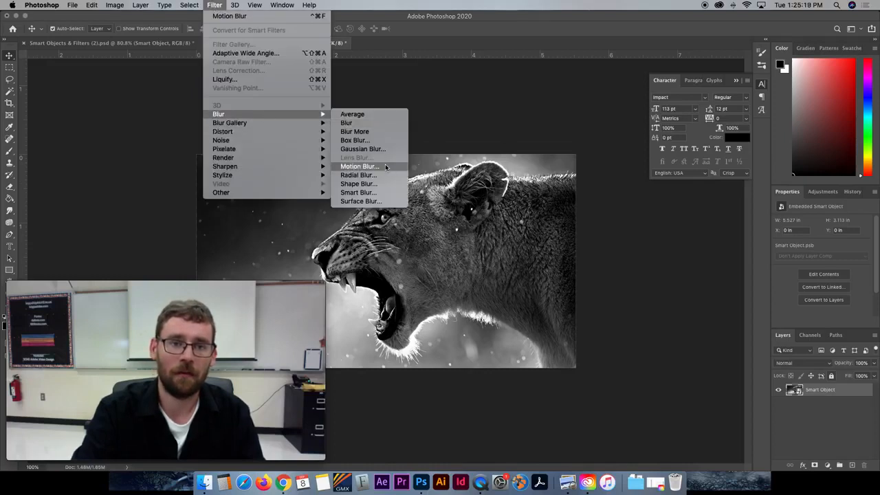
pyautogui.click(359, 167)
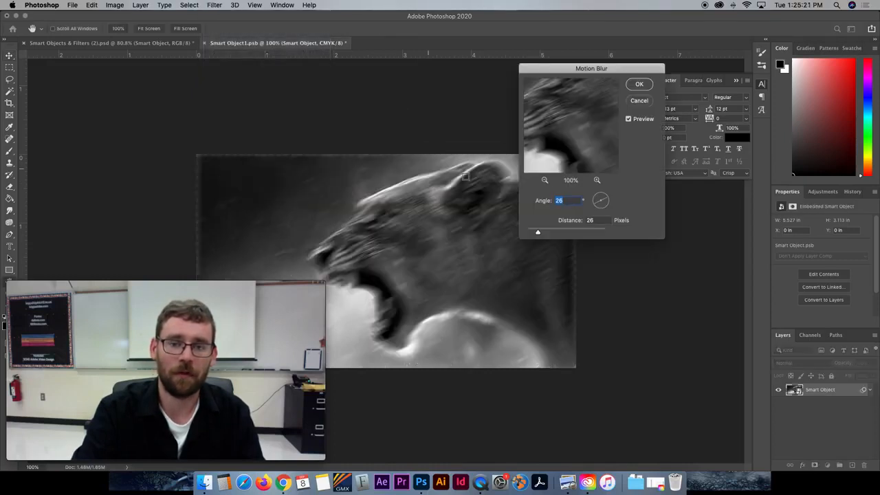
pyautogui.click(640, 85)
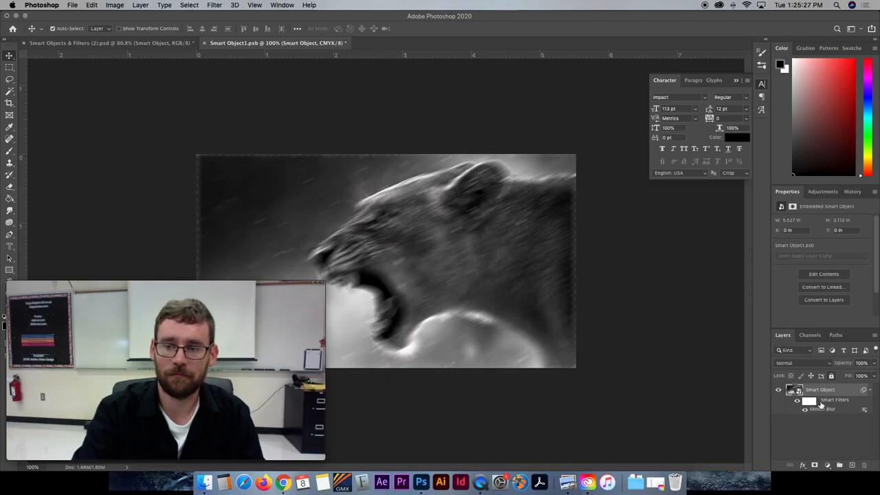
# - Toggle the smart filters off and on to compare the picture, and hide the Motion Blur filter
pyautogui.click(798, 401)
pyautogui.click(797, 402)
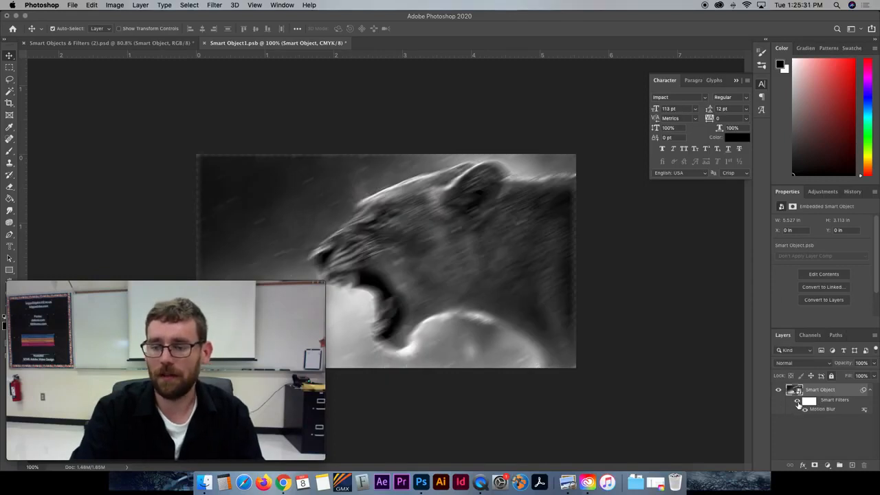
pyautogui.click(805, 410)
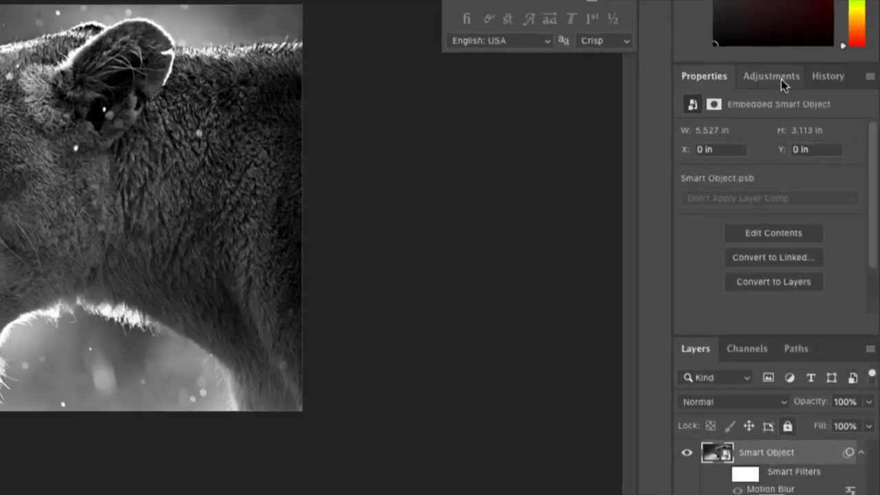
# - Add a Posterize adjustment layer with 3 levels above the Smart Object layer and clip it to that layer
pyautogui.click(774, 78)
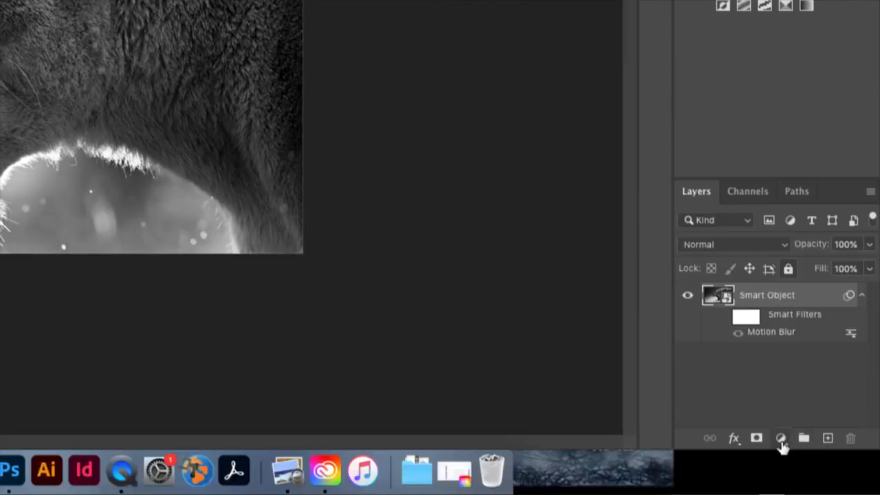
pyautogui.click(781, 440)
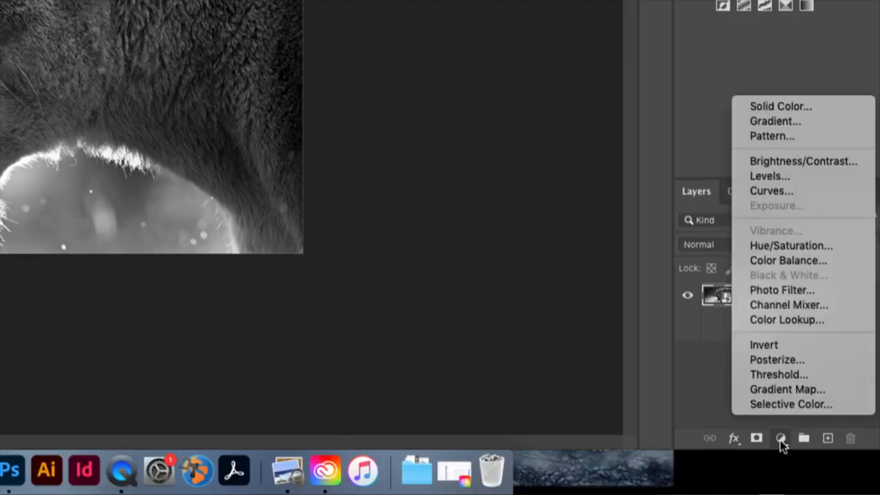
pyautogui.click(777, 361)
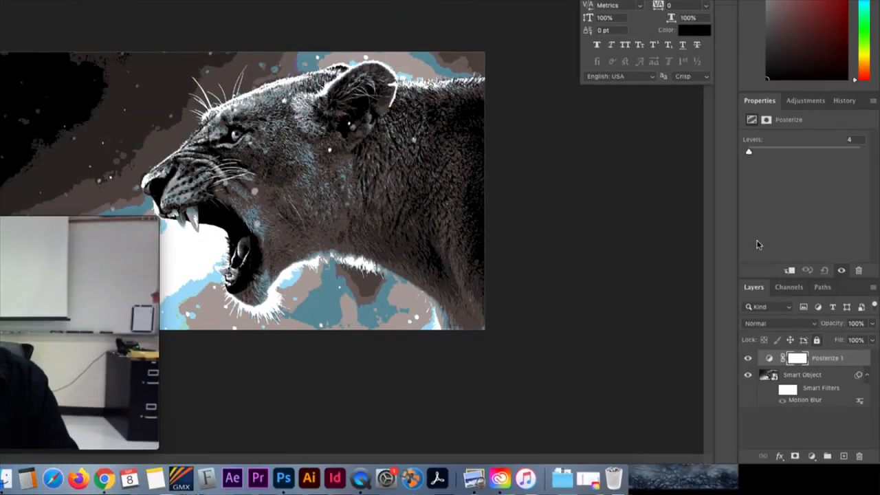
pyautogui.moveTo(749, 154); pyautogui.dragTo(749, 154)
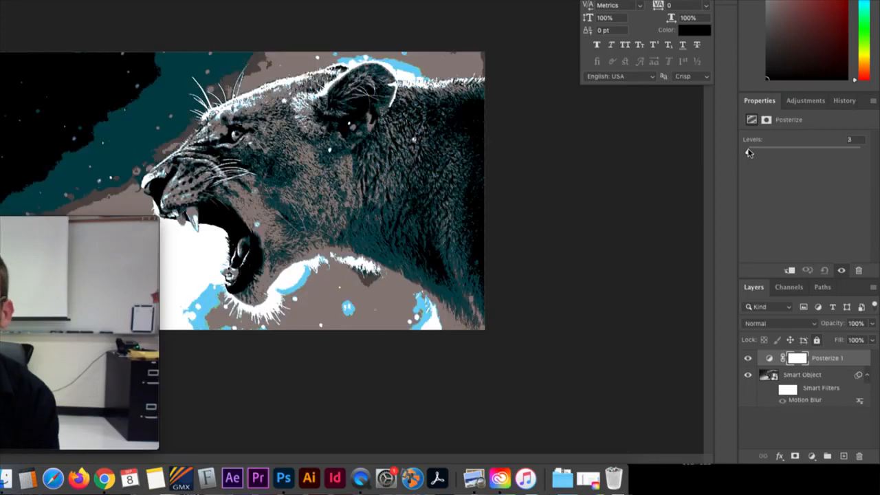
pyautogui.click(789, 271)
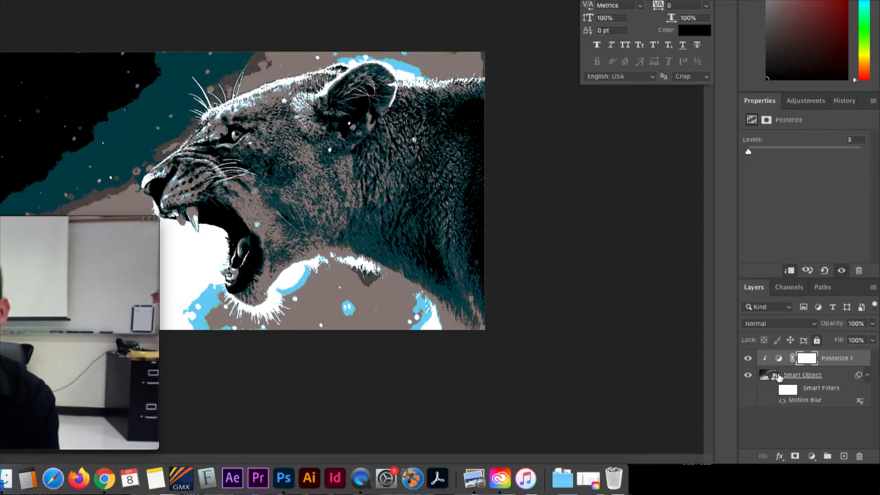
# - Add a Hue/Saturation adjustment layer with the hue at -180 above Posterize and clip it to the Smart Object layer
pyautogui.click(806, 99)
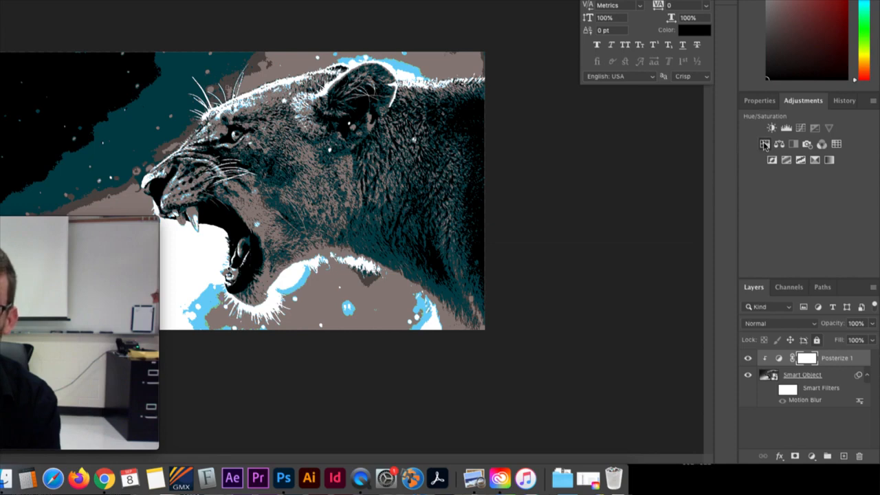
pyautogui.click(765, 144)
pyautogui.moveTo(777, 185); pyautogui.dragTo(748, 187)
pyautogui.click(791, 271)
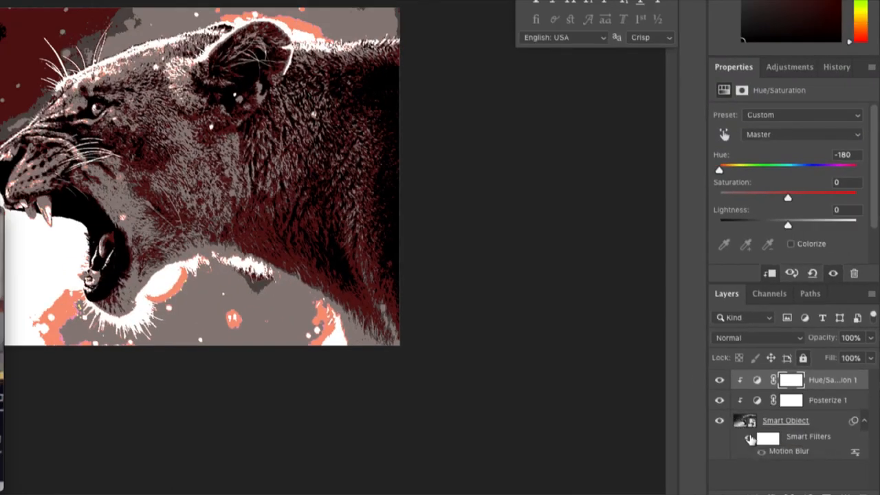
# - Turn the Motion Blur smart filter back on for the Smart Object layer
pyautogui.click(750, 439)
pyautogui.click(748, 440)
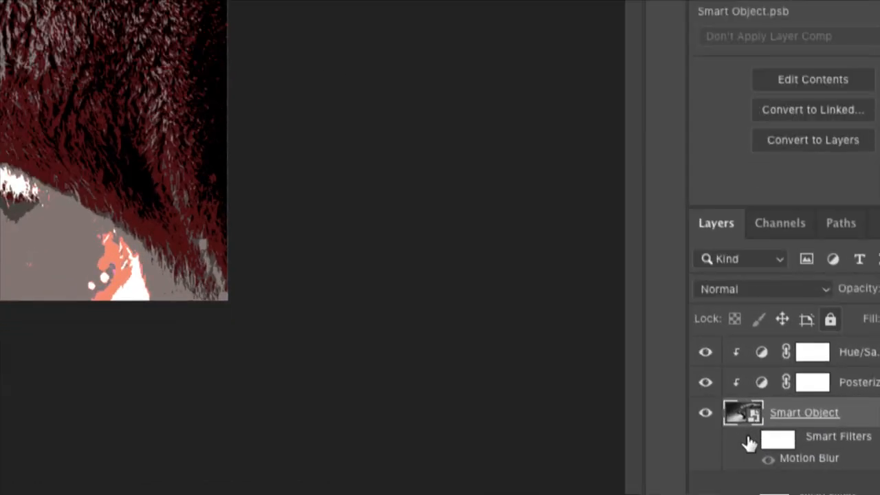
pyautogui.click(748, 440)
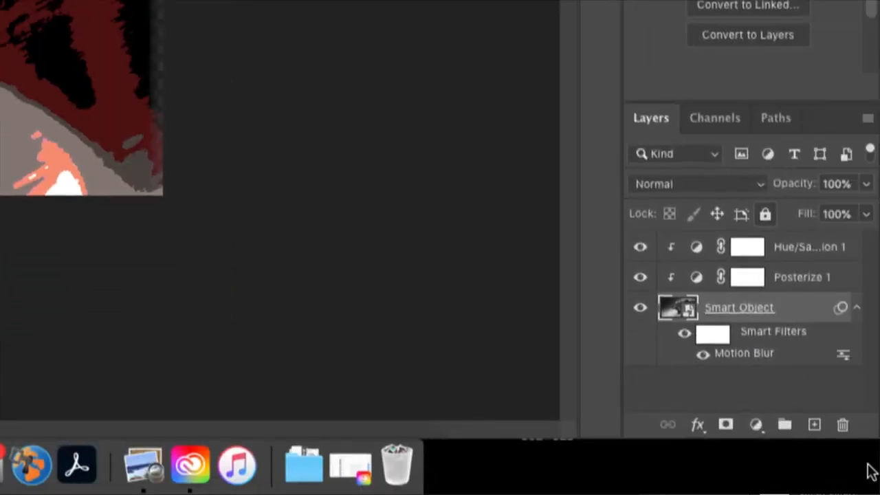
# - Look at the Smart Filters, Posterize and Hue/Saturation masks by selecting each in turn
pyautogui.click(712, 337)
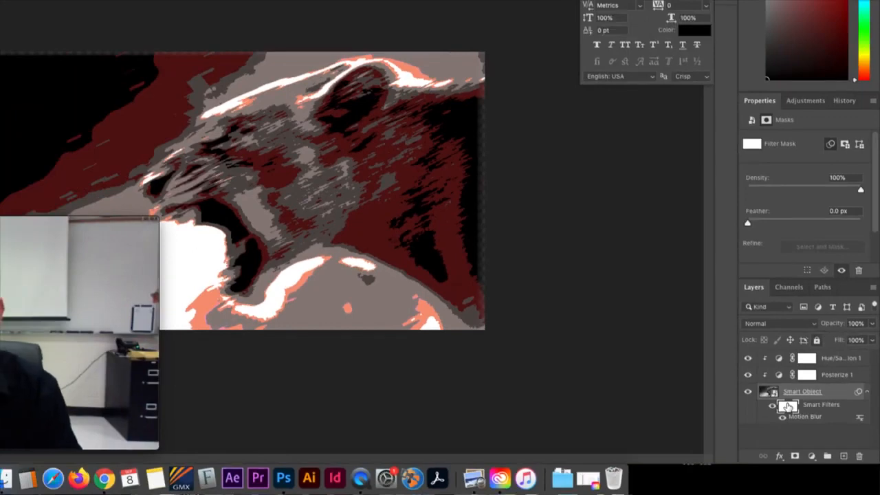
pyautogui.click(807, 375)
pyautogui.click(806, 358)
pyautogui.click(789, 405)
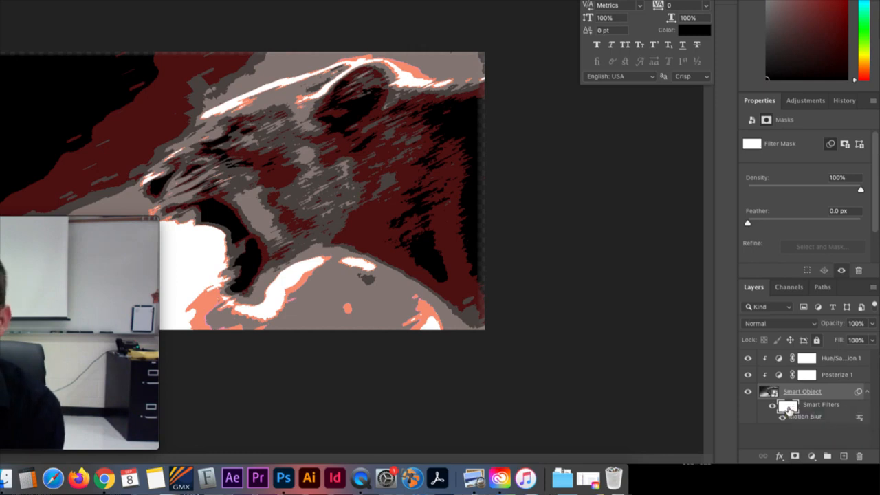
pyautogui.click(812, 375)
pyautogui.click(810, 360)
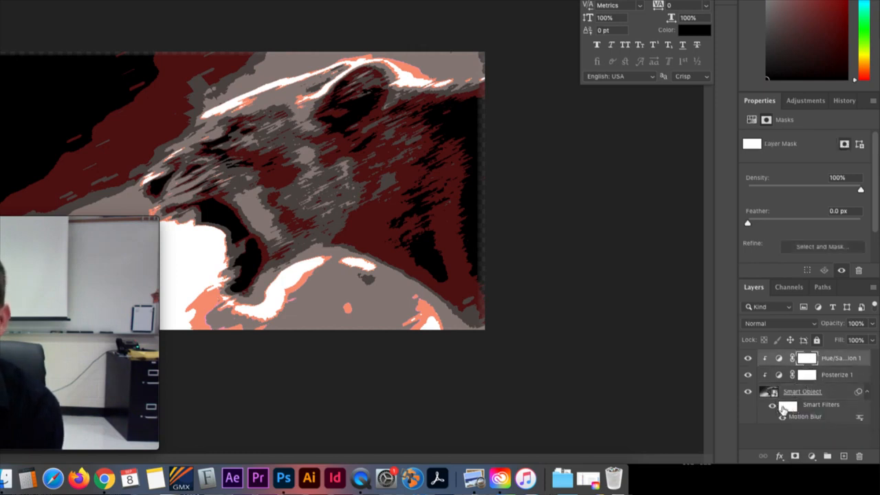
# - Select the Smart Filters mask and activate the Brush tool with black as the foreground colour
pyautogui.click(784, 407)
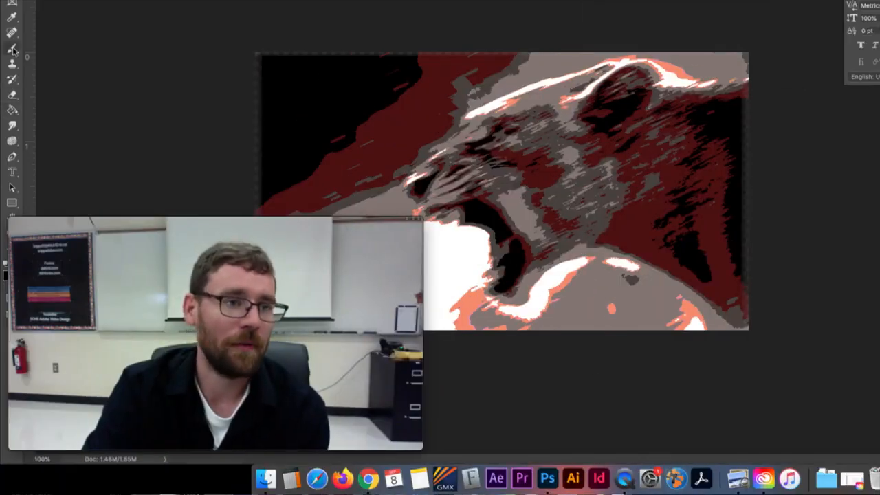
pyautogui.moveTo(155, 229); pyautogui.dragTo(190, 227)
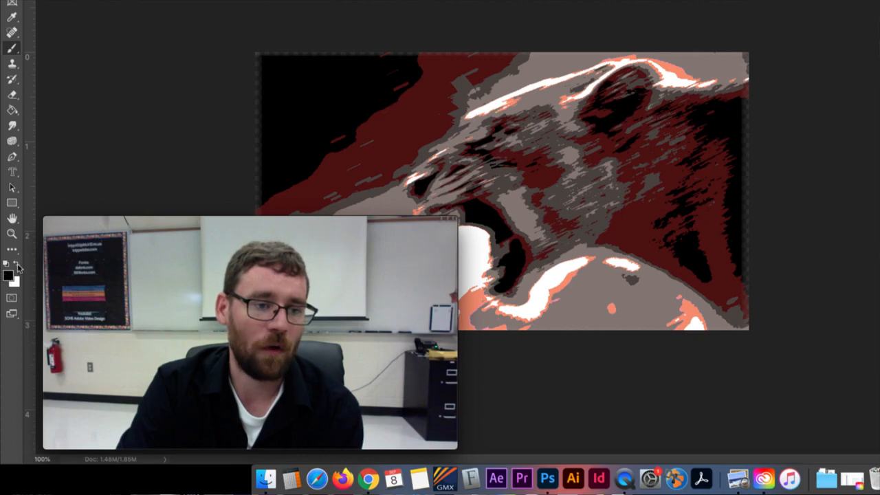
pyautogui.click(17, 267)
pyautogui.click(17, 267)
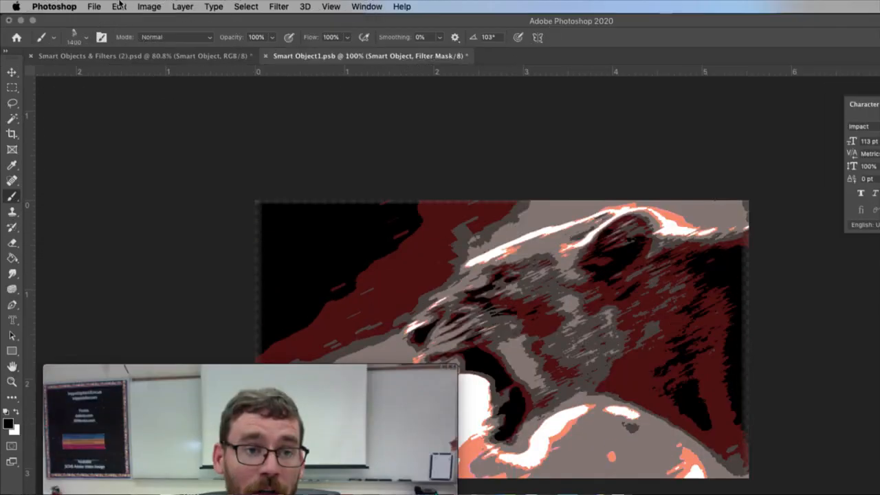
# - Choose the Soft Round brush and reduce its size to fit the lioness's head
pyautogui.click(74, 37)
pyautogui.scroll(10, 74, 164)
pyautogui.click(74, 165)
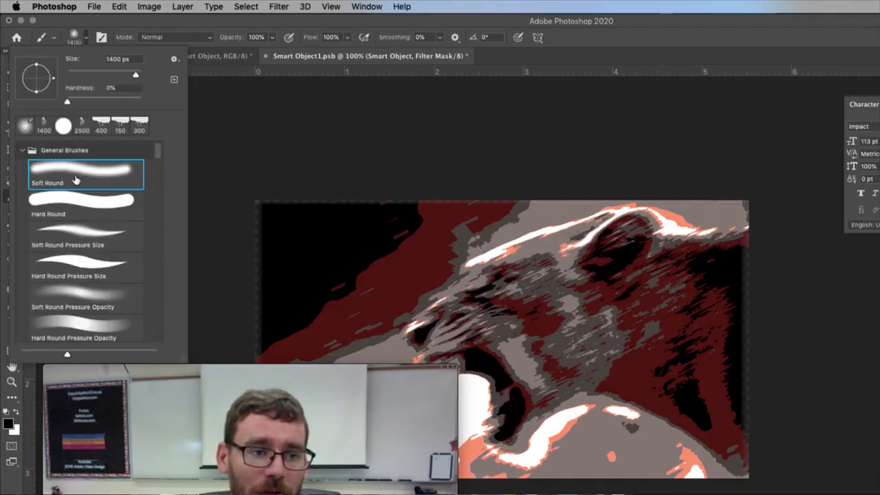
pyautogui.click(216, 21)
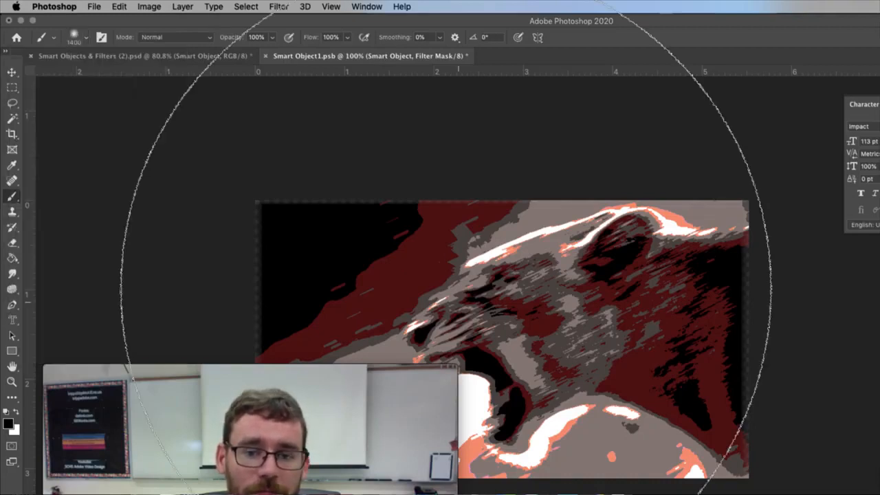
pyautogui.click(74, 36)
pyautogui.moveTo(97, 72); pyautogui.dragTo(94, 74)
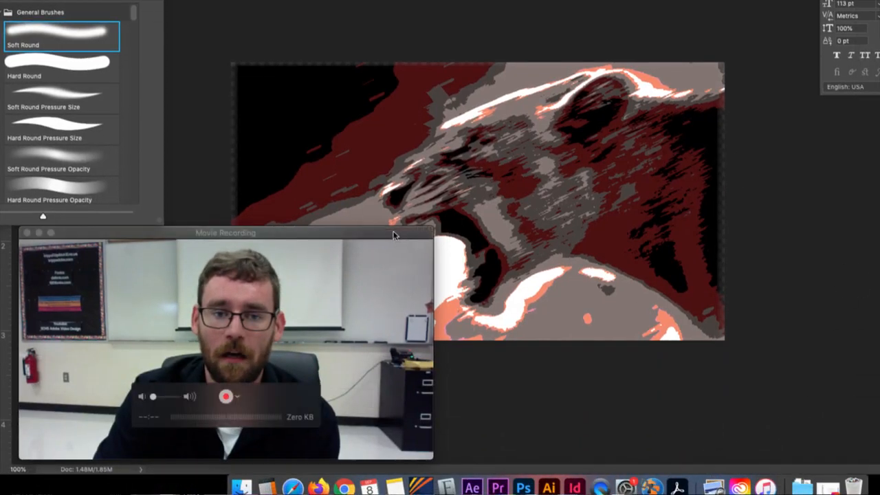
pyautogui.moveTo(394, 231); pyautogui.dragTo(343, 230)
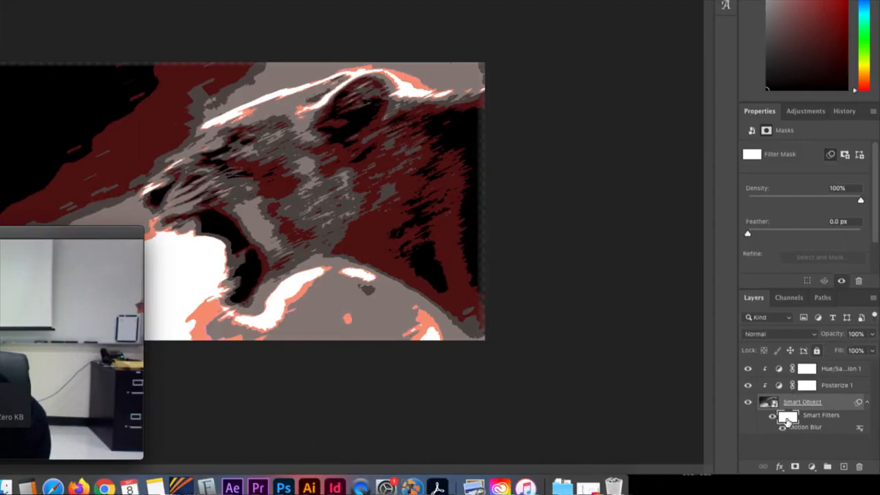
# - Paint black over the lioness's head on the Smart Filters mask and on the Posterize mask
pyautogui.click(788, 423)
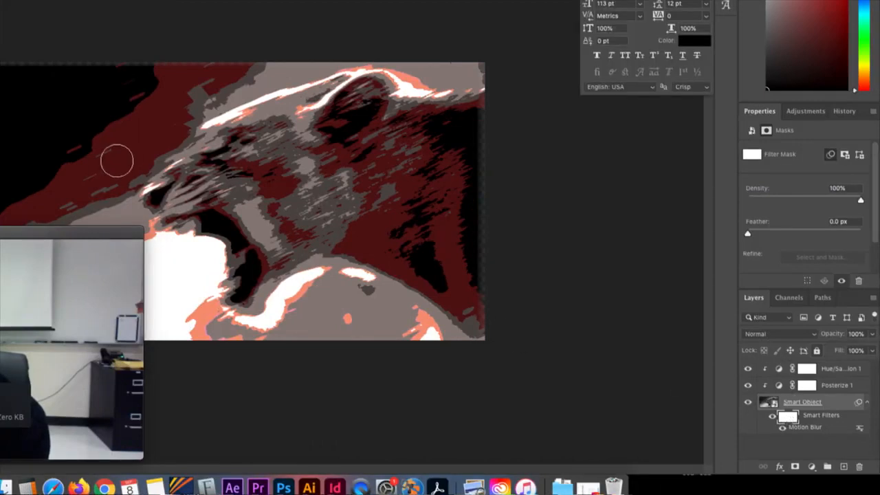
pyautogui.moveTo(165, 186)
pyautogui.mouseDown()
pyautogui.moveTo(207, 169)
pyautogui.moveTo(234, 141)
pyautogui.moveTo(189, 172)
pyautogui.moveTo(274, 128)
pyautogui.moveTo(210, 173)
pyautogui.moveTo(318, 118)
pyautogui.moveTo(301, 164)
pyautogui.moveTo(191, 219)
pyautogui.moveTo(269, 258)
pyautogui.moveTo(241, 256)
pyautogui.moveTo(239, 279)
pyautogui.moveTo(311, 195)
pyautogui.moveTo(265, 271)
pyautogui.moveTo(303, 111)
pyautogui.moveTo(291, 144)
pyautogui.moveTo(333, 97)
pyautogui.mouseUp()
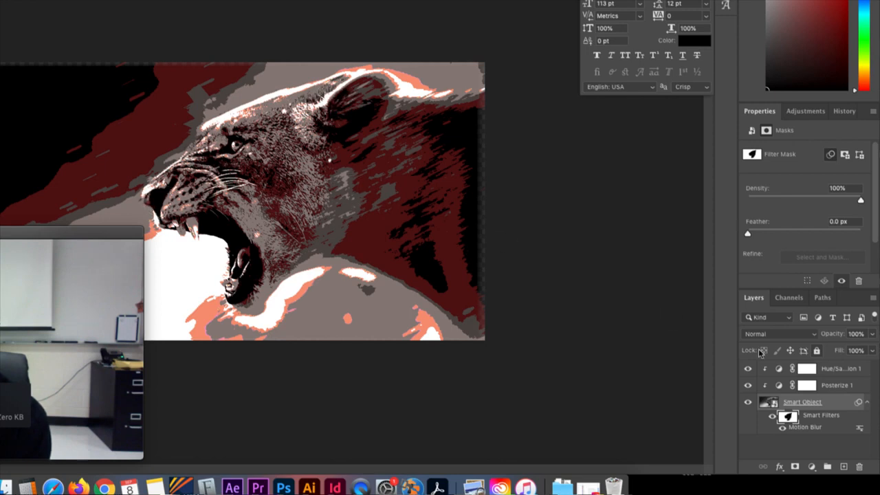
pyautogui.click(807, 386)
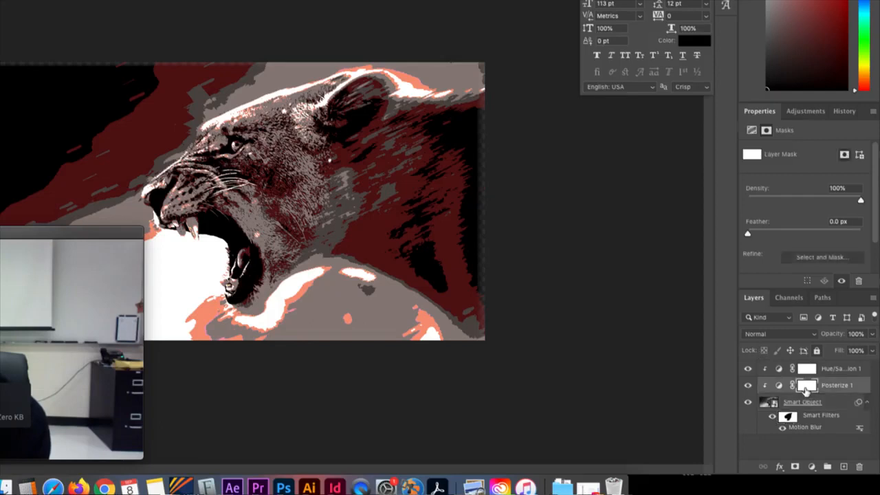
pyautogui.moveTo(277, 178)
pyautogui.mouseDown()
pyautogui.moveTo(255, 177)
pyautogui.moveTo(273, 191)
pyautogui.moveTo(292, 161)
pyautogui.moveTo(222, 165)
pyautogui.moveTo(251, 141)
pyautogui.moveTo(187, 186)
pyautogui.moveTo(249, 145)
pyautogui.moveTo(218, 147)
pyautogui.moveTo(304, 164)
pyautogui.moveTo(249, 228)
pyautogui.moveTo(309, 159)
pyautogui.moveTo(289, 228)
pyautogui.moveTo(288, 220)
pyautogui.moveTo(268, 266)
pyautogui.moveTo(243, 284)
pyautogui.moveTo(245, 209)
pyautogui.moveTo(231, 208)
pyautogui.moveTo(238, 234)
pyautogui.moveTo(196, 214)
pyautogui.moveTo(193, 227)
pyautogui.moveTo(177, 206)
pyautogui.moveTo(201, 210)
pyautogui.mouseUp()
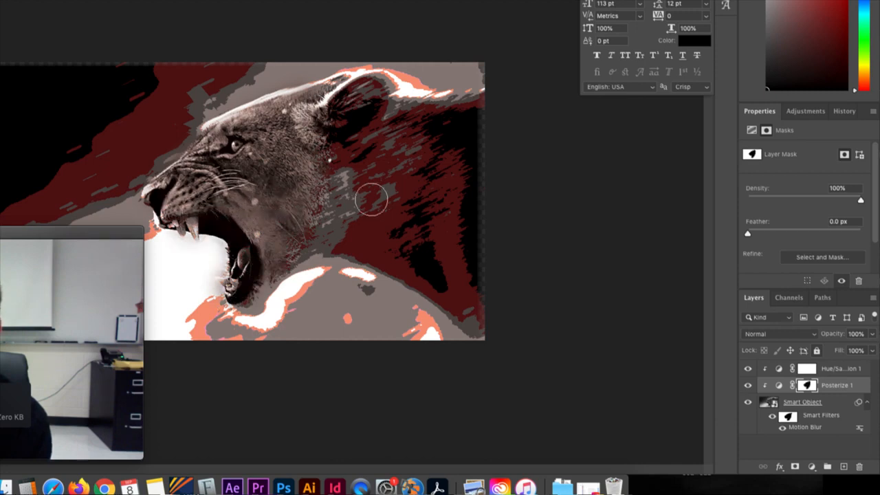
# - Enlarge the brush to 500 px and paint black on the Hue/Saturation mask along the picture's sides and lower edge
pyautogui.click(804, 368)
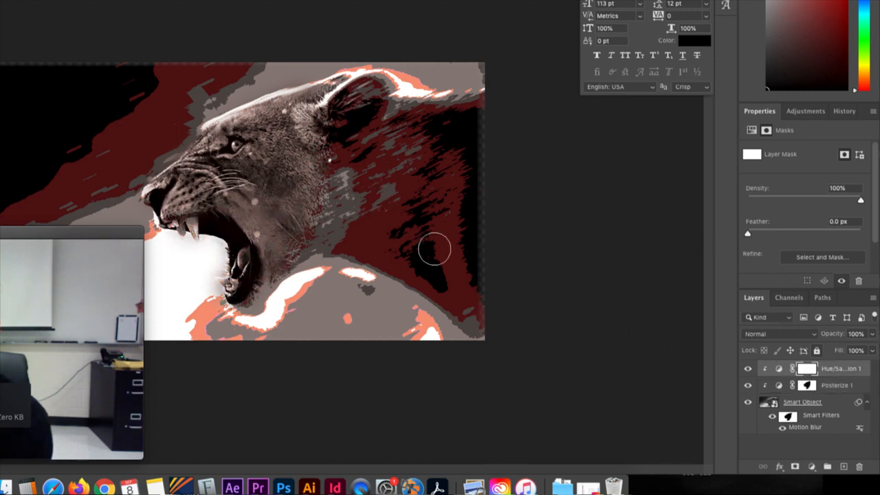
pyautogui.moveTo(450, 132)
pyautogui.mouseDown()
pyautogui.moveTo(447, 229)
pyautogui.moveTo(466, 301)
pyautogui.moveTo(448, 214)
pyautogui.moveTo(454, 121)
pyautogui.moveTo(456, 241)
pyautogui.moveTo(484, 340)
pyautogui.mouseUp()
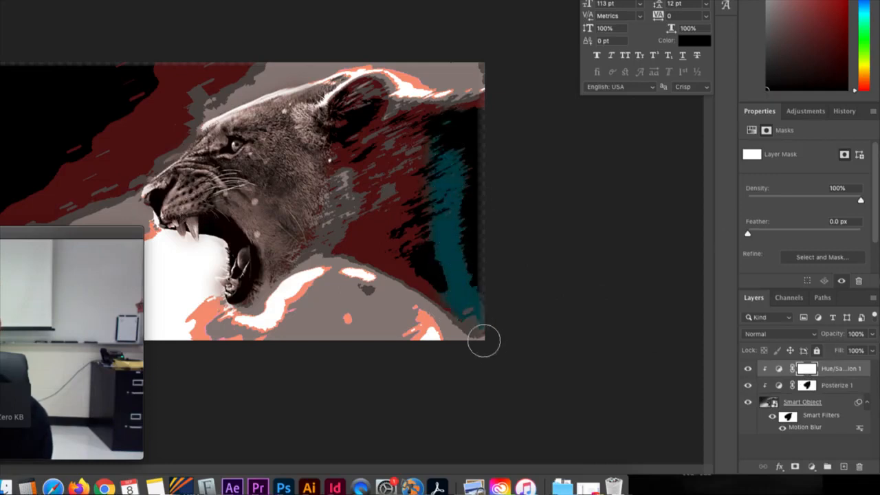
pyautogui.press(']')
pyautogui.press(']')
pyautogui.press(']')
pyautogui.press(']')
pyautogui.press(']')
pyautogui.press(']')
pyautogui.press(']')
pyautogui.press(']')
pyautogui.press(']')
pyautogui.press(']')
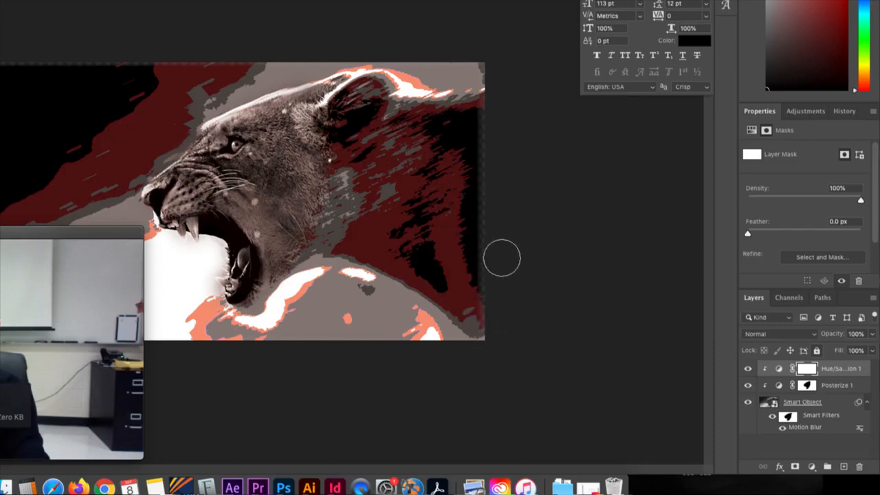
pyautogui.moveTo(520, 178)
pyautogui.mouseDown()
pyautogui.moveTo(534, 257)
pyautogui.moveTo(575, 149)
pyautogui.moveTo(579, 206)
pyautogui.mouseUp()
pyautogui.moveTo(114, 128)
pyautogui.mouseDown()
pyautogui.moveTo(71, 337)
pyautogui.moveTo(100, 141)
pyautogui.moveTo(90, 59)
pyautogui.mouseUp()
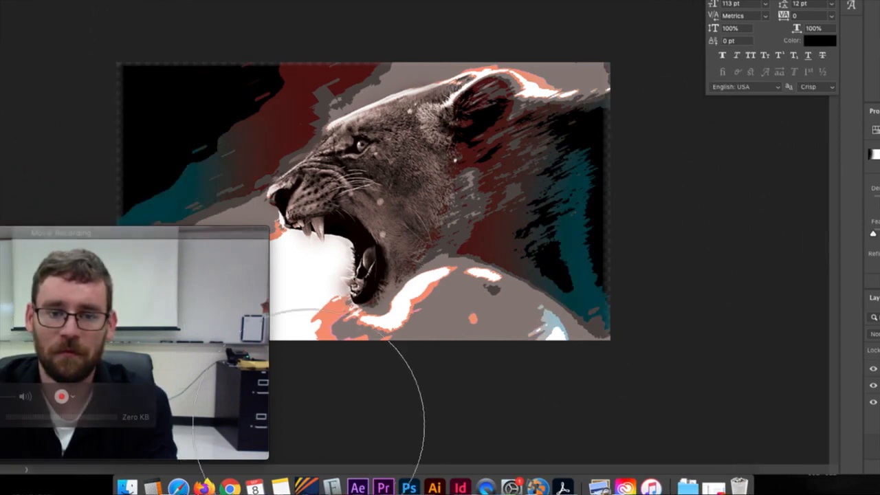
pyautogui.moveTo(334, 410)
pyautogui.mouseDown()
pyautogui.moveTo(353, 422)
pyautogui.moveTo(326, 383)
pyautogui.moveTo(334, 411)
pyautogui.moveTo(399, 453)
pyautogui.mouseUp()
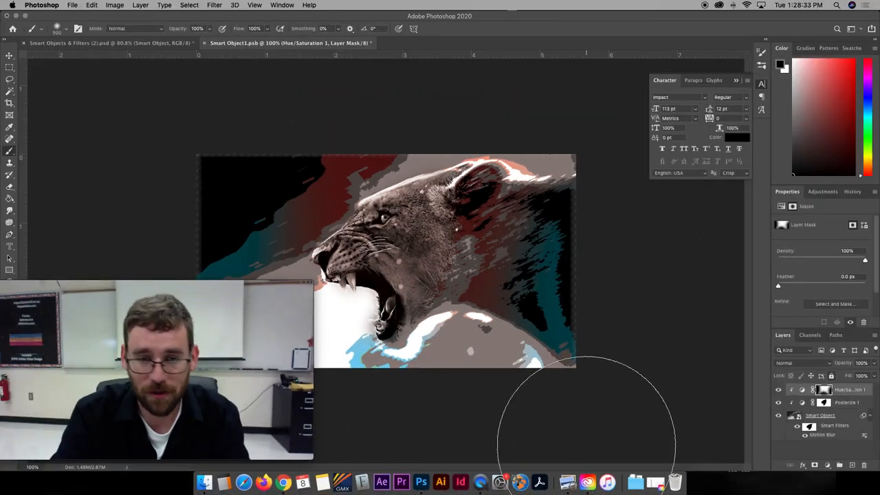
# - Save and close Smart Object1.psb, and toggle the Smart Object layer's smart filters in the main document to compare, leaving them hidden
pyautogui.click(204, 43)
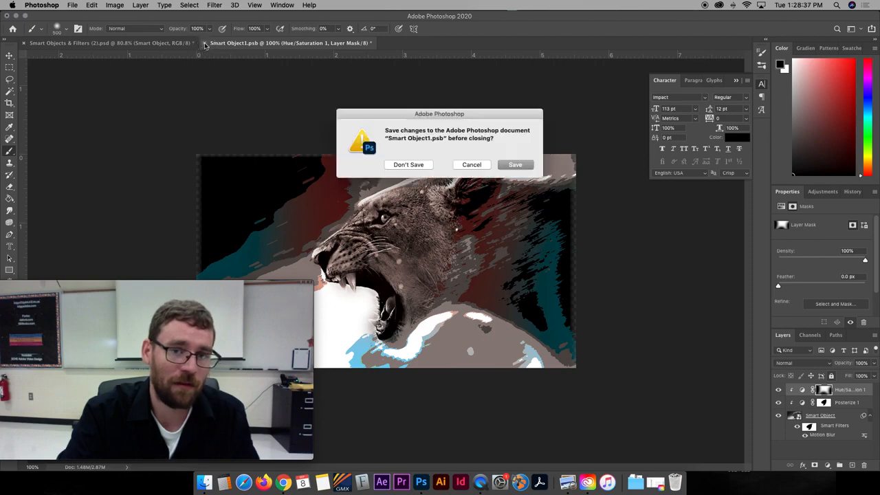
pyautogui.click(516, 165)
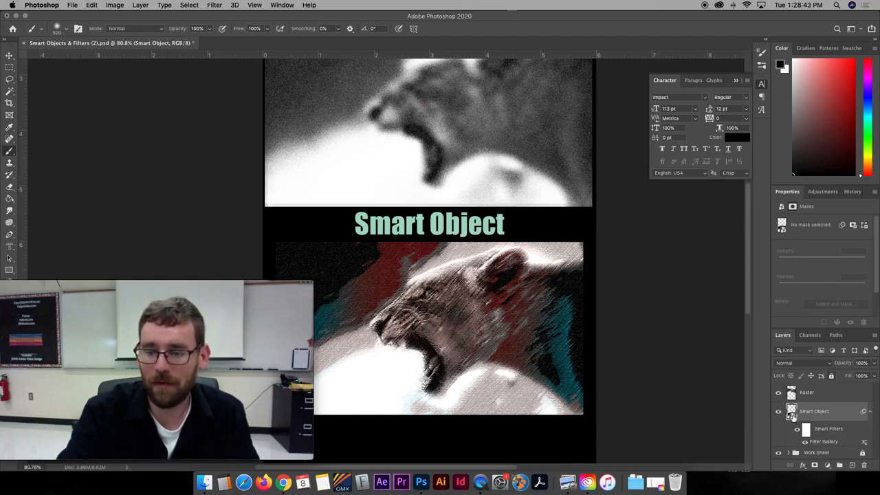
pyautogui.click(799, 429)
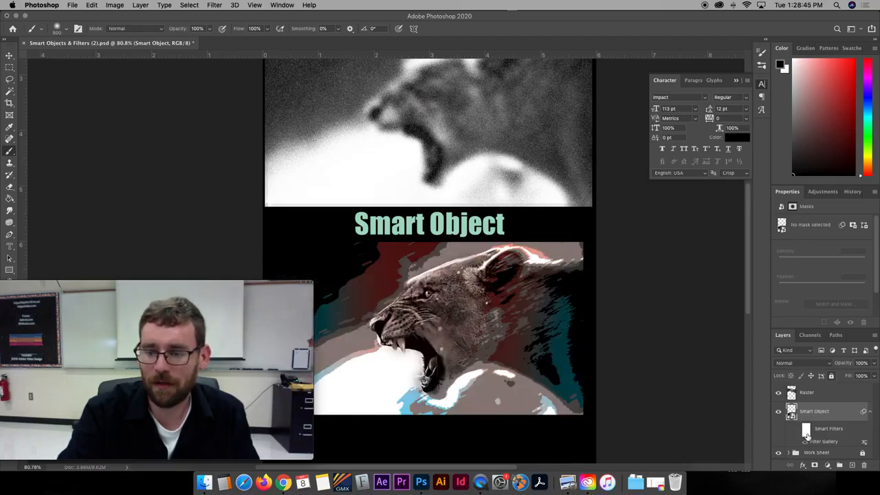
pyautogui.click(797, 432)
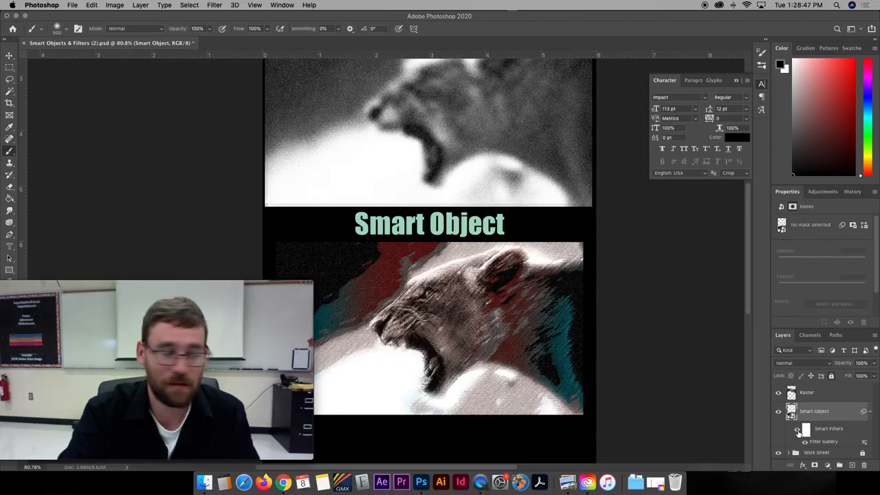
pyautogui.click(798, 431)
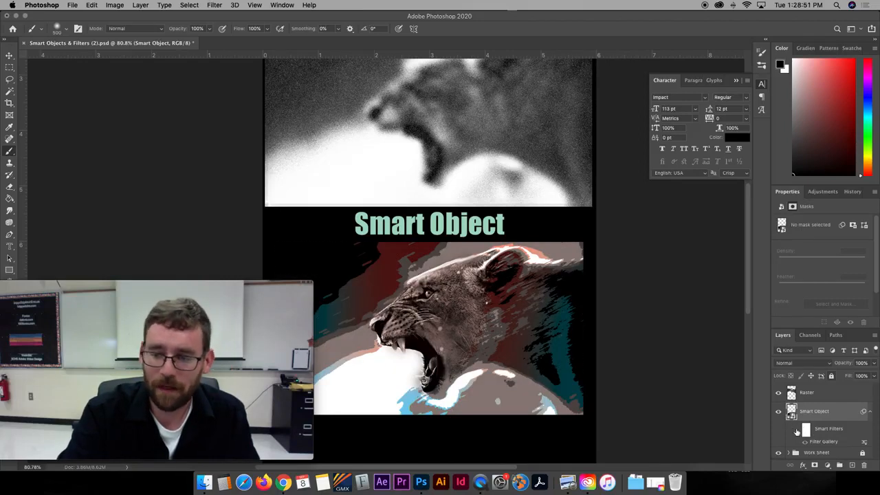
pyautogui.click(798, 431)
pyautogui.click(798, 431)
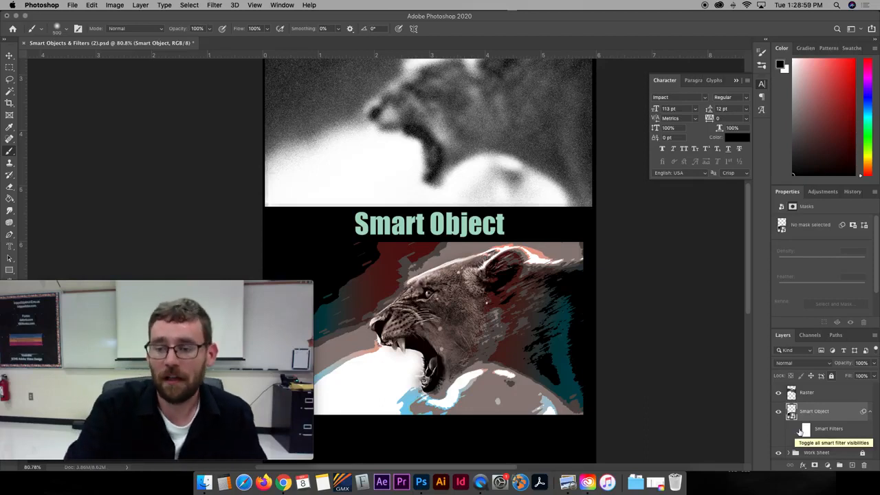
# - Select the Raster layer and toggle its visibility off and on for comparison
pyautogui.click(802, 394)
pyautogui.click(779, 393)
pyautogui.click(779, 392)
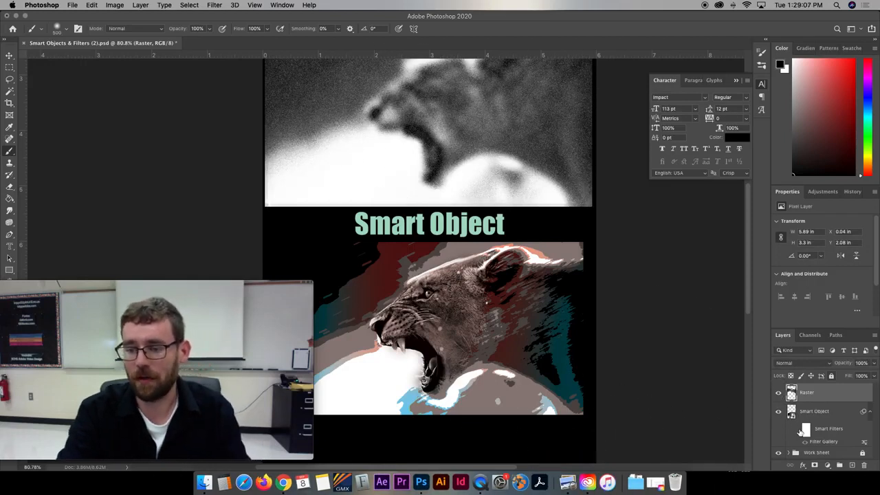
# - Disable the Smart Filters mask on the Smart Object layer and toggle the filters to compare, leaving them hidden
pyautogui.click(797, 431)
pyautogui.keyDown('shift'); pyautogui.click(806, 430); pyautogui.keyUp('shift')
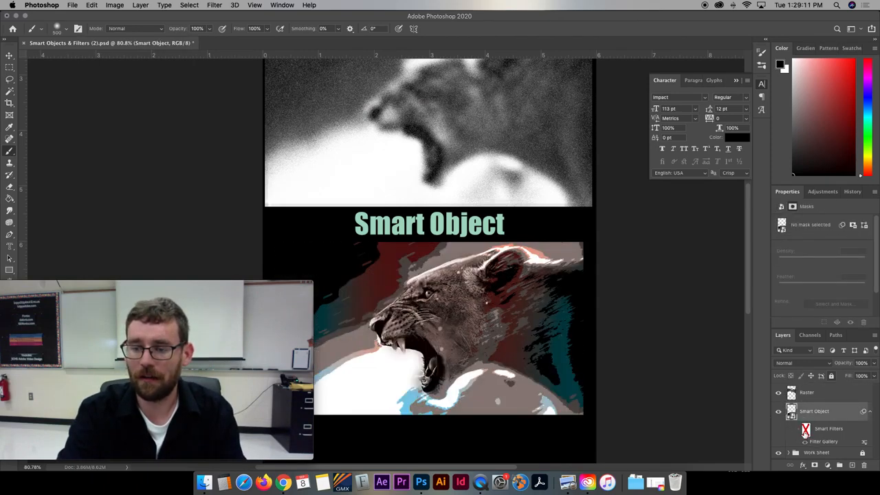
pyautogui.click(798, 430)
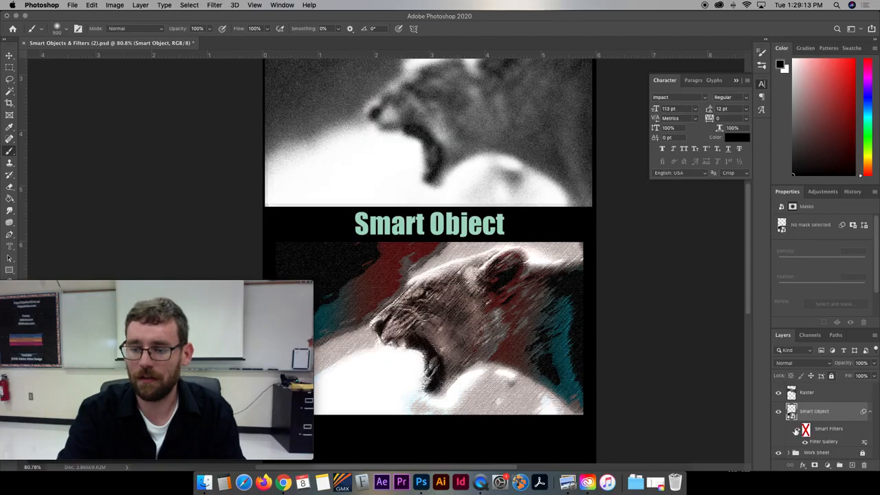
pyautogui.click(797, 431)
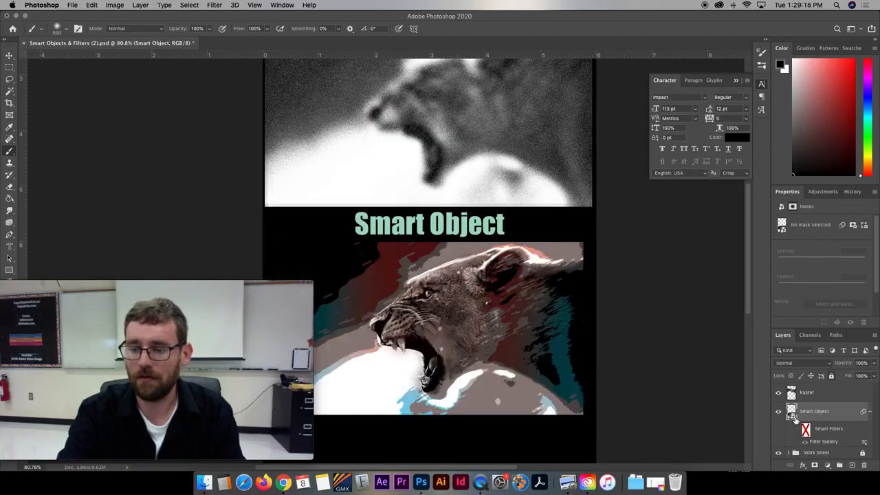
# - Open the smart object's contents, hide the Hue/Saturation and Posterize layers and the smart filters, and save and close the file
pyautogui.doubleClick(792, 411)
pyautogui.moveTo(779, 390); pyautogui.dragTo(779, 403)
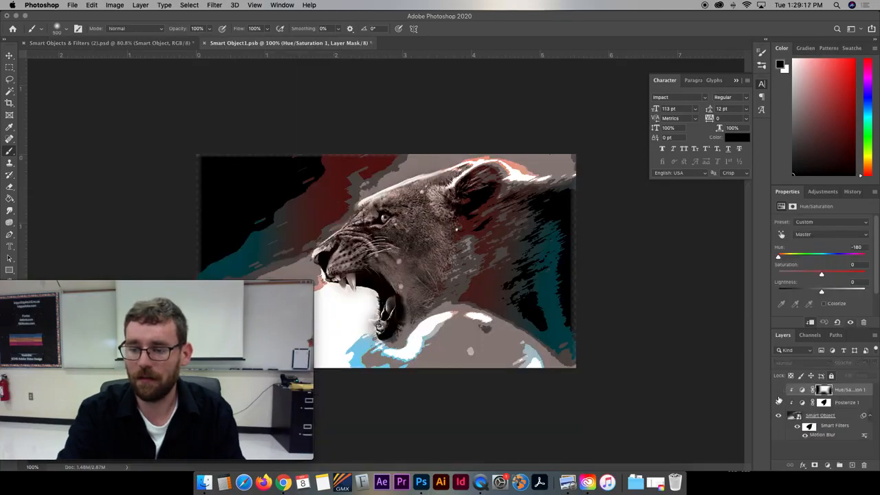
pyautogui.click(799, 429)
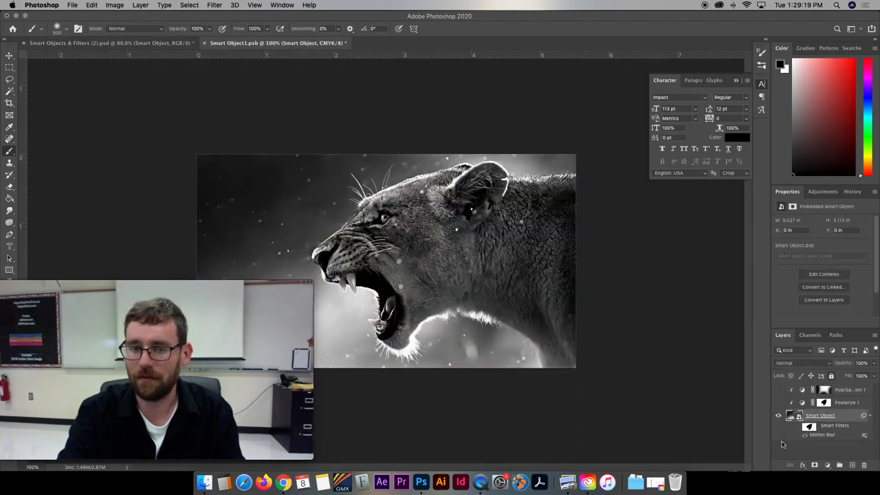
pyautogui.click(205, 43)
pyautogui.click(521, 166)
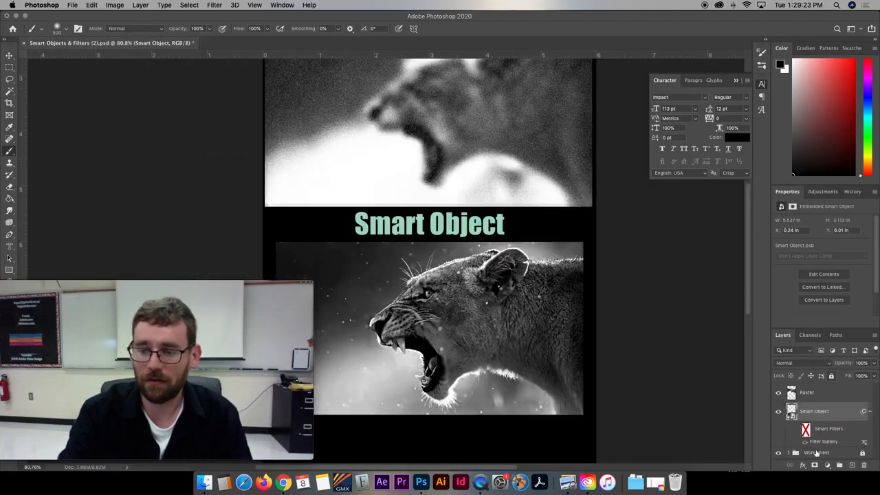
# - Open the smart object's contents, show the Hue/Saturation and Posterize layers and the smart filters again, and save and close the file
pyautogui.click(806, 431)
pyautogui.doubleClick(792, 413)
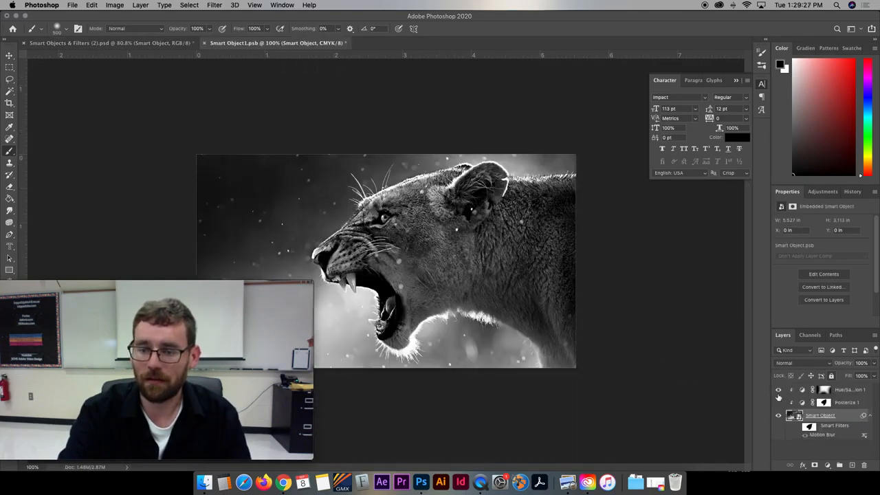
pyautogui.moveTo(778, 389); pyautogui.dragTo(779, 402)
pyautogui.click(779, 415)
pyautogui.click(779, 416)
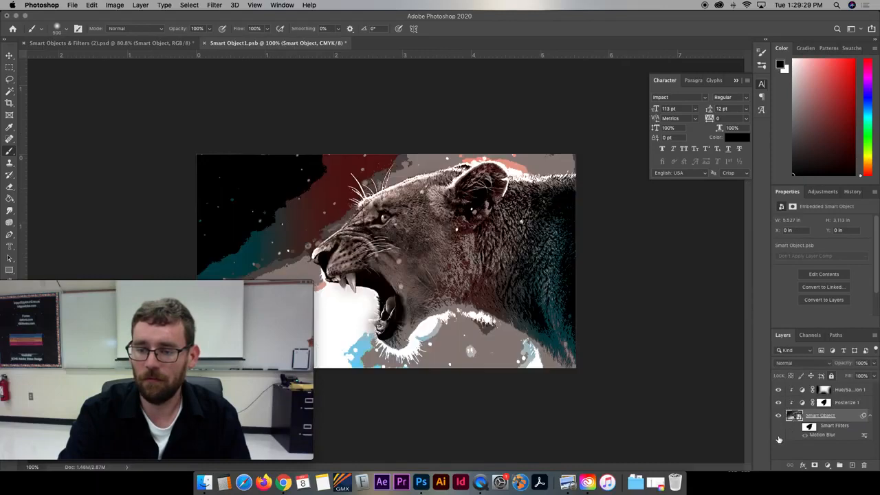
pyautogui.click(798, 426)
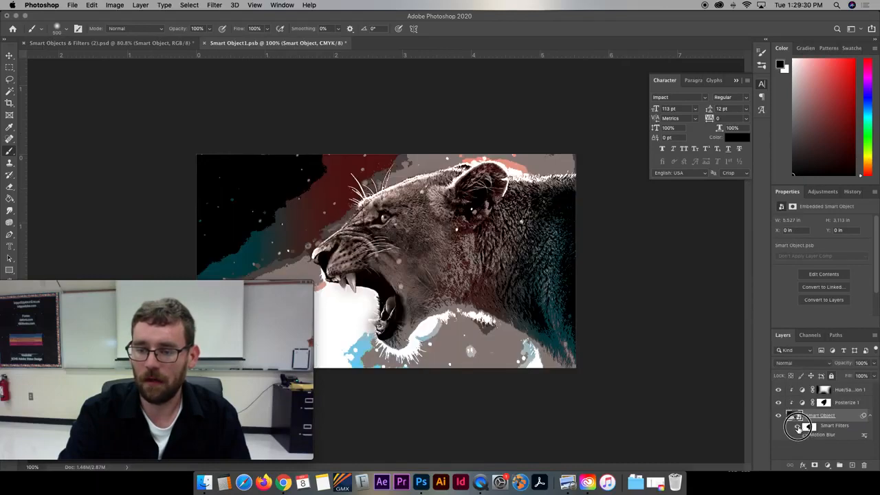
pyautogui.click(205, 43)
pyautogui.click(516, 164)
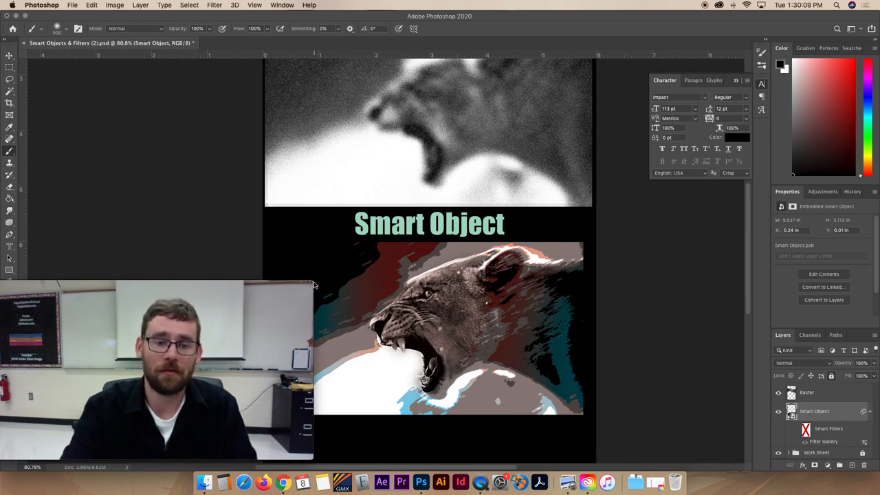
pyautogui.moveTo(310, 281); pyautogui.dragTo(850, 28)
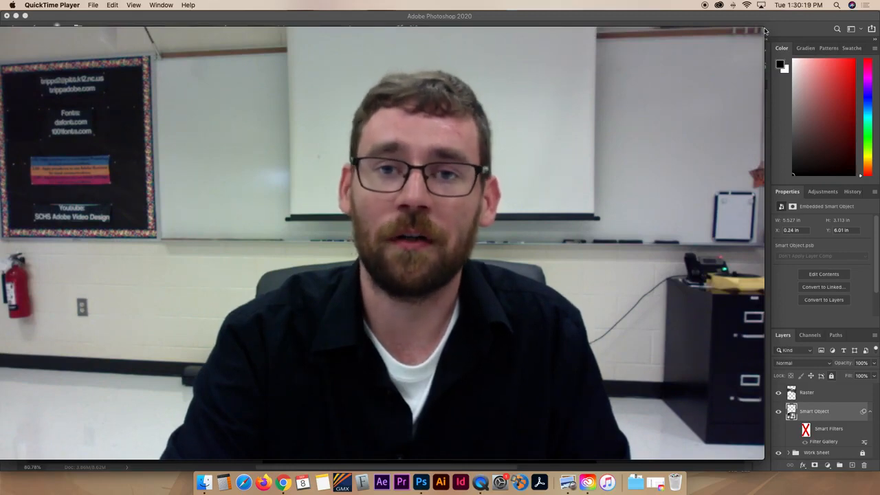
pyautogui.moveTo(765, 30); pyautogui.dragTo(300, 289)
# - Fit the whole document in view to compare the Raster and Smart Object images together
pyautogui.scroll(3, 519, 141)
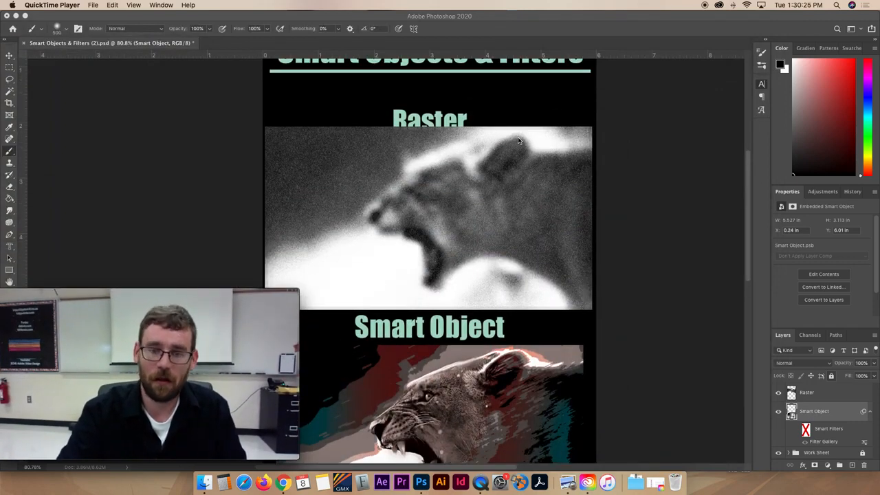
pyautogui.click(495, 126)
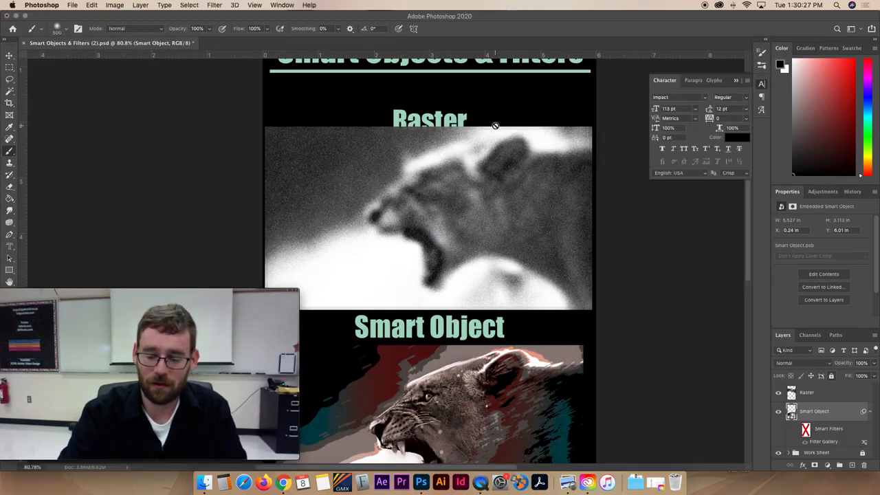
pyautogui.press('super+0')
pyautogui.hscroll(-3, 493, 126)
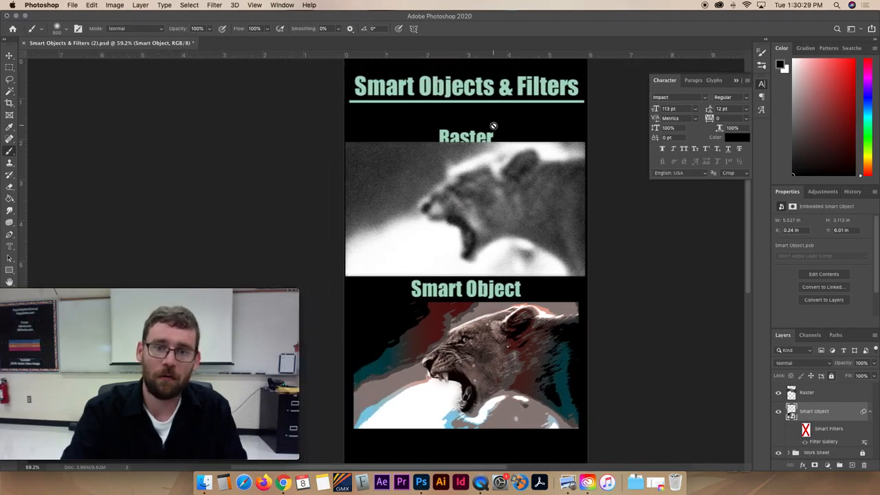